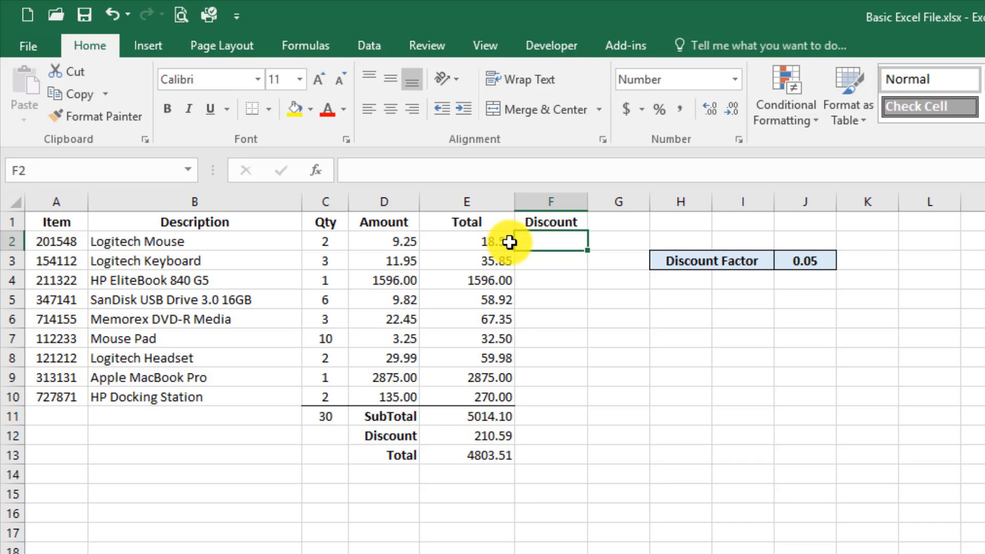
# Step: Enter a formula in F2 that multiplies the Logitech Mouse total by the discount factor, =E2*J3
pyautogui.click(737, 259)
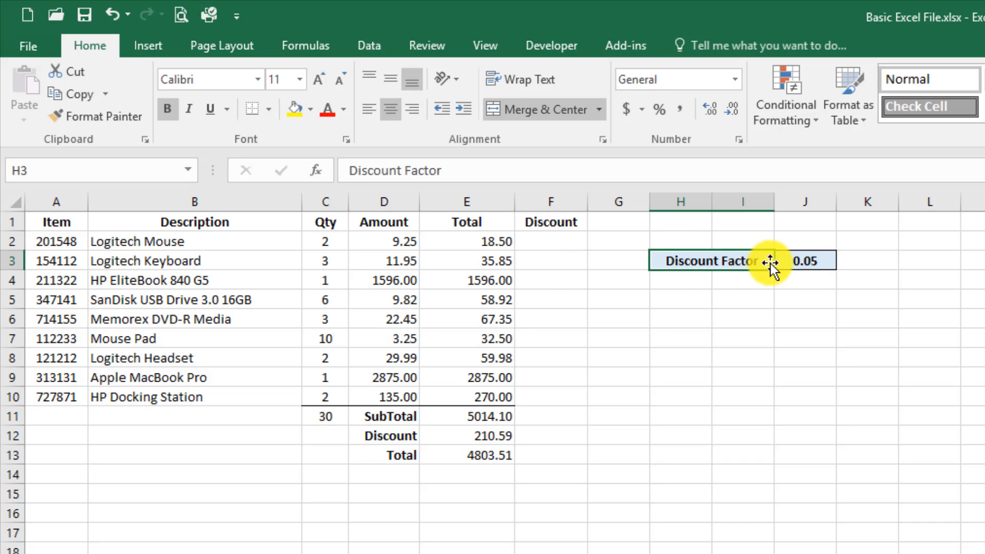
pyautogui.click(804, 262)
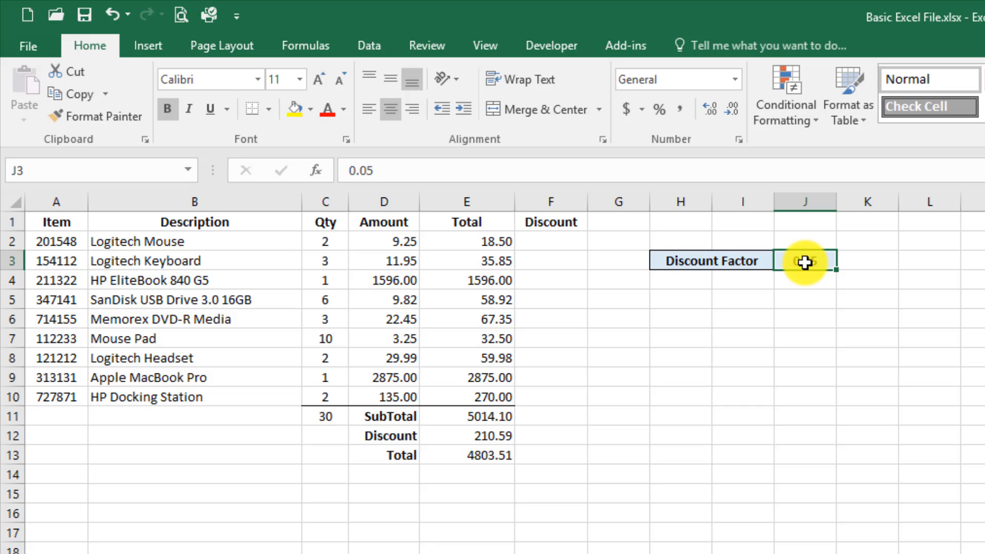
pyautogui.click(546, 243)
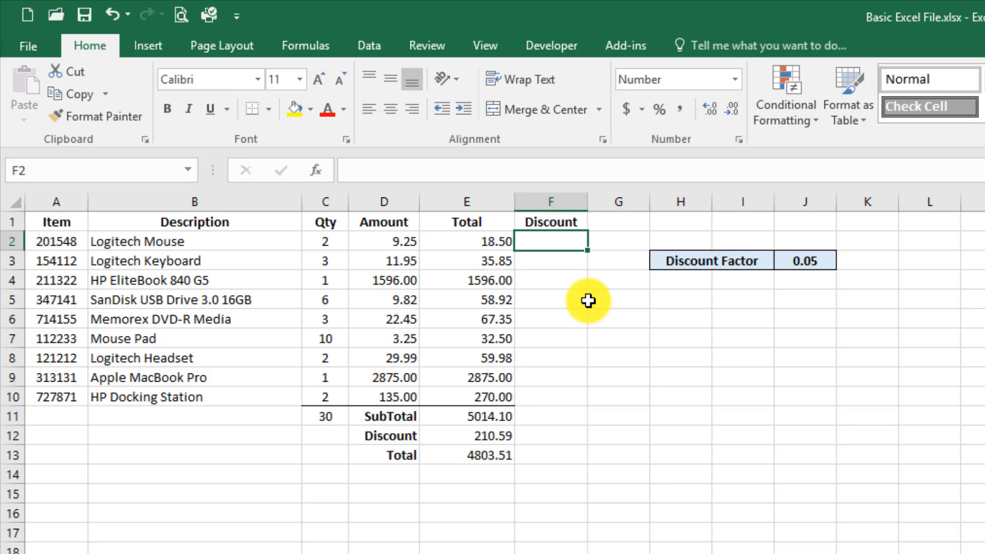
pyautogui.write('=')
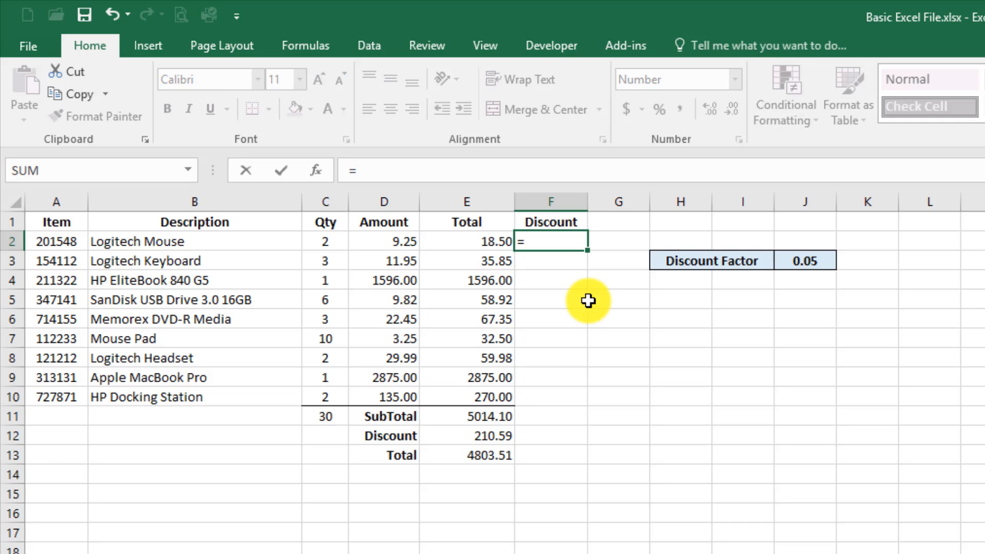
pyautogui.click(491, 241)
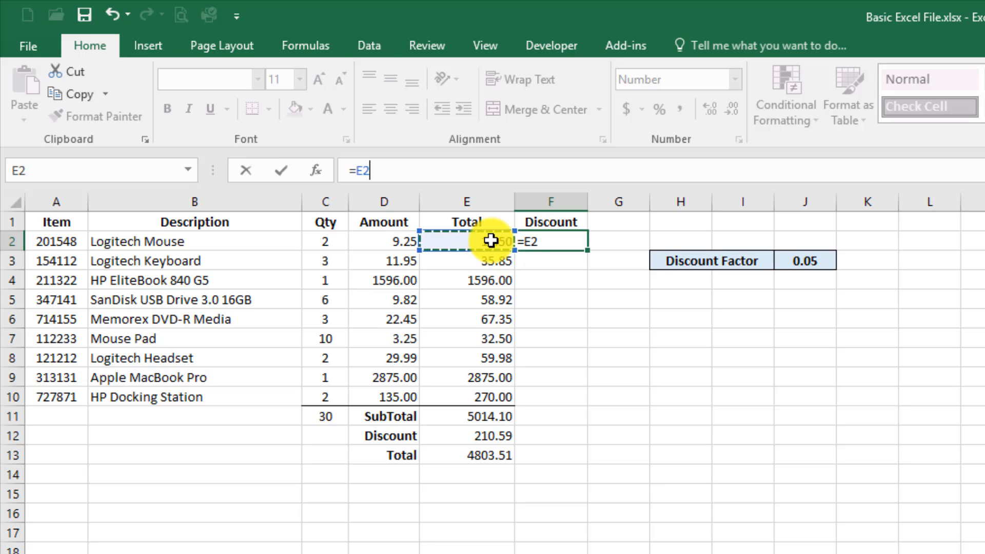
pyautogui.write('*')
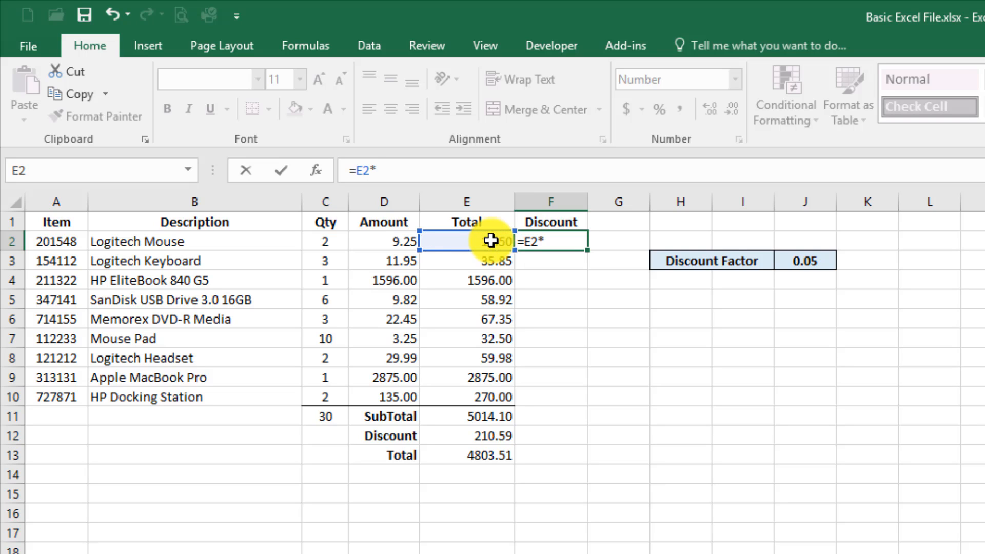
pyautogui.click(805, 259)
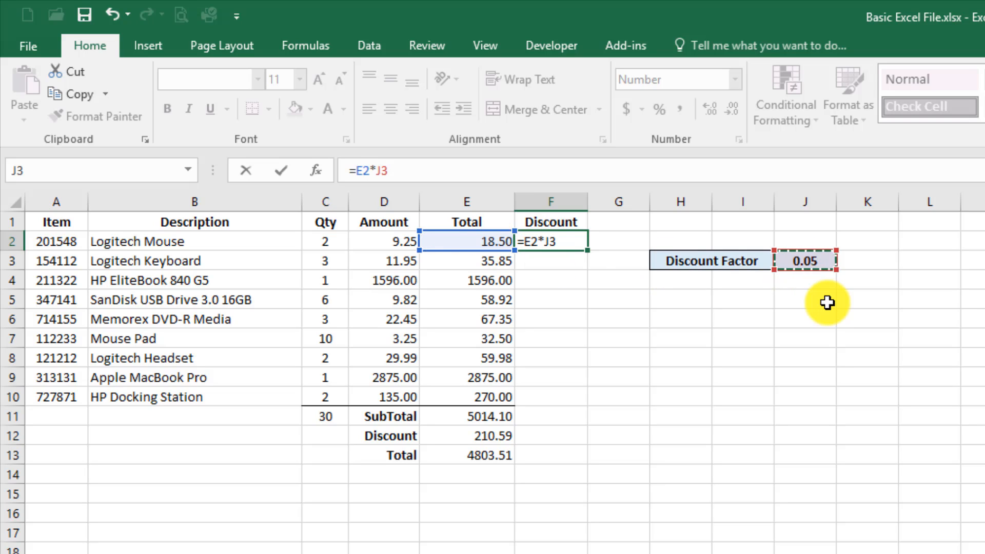
pyautogui.press('Tab')
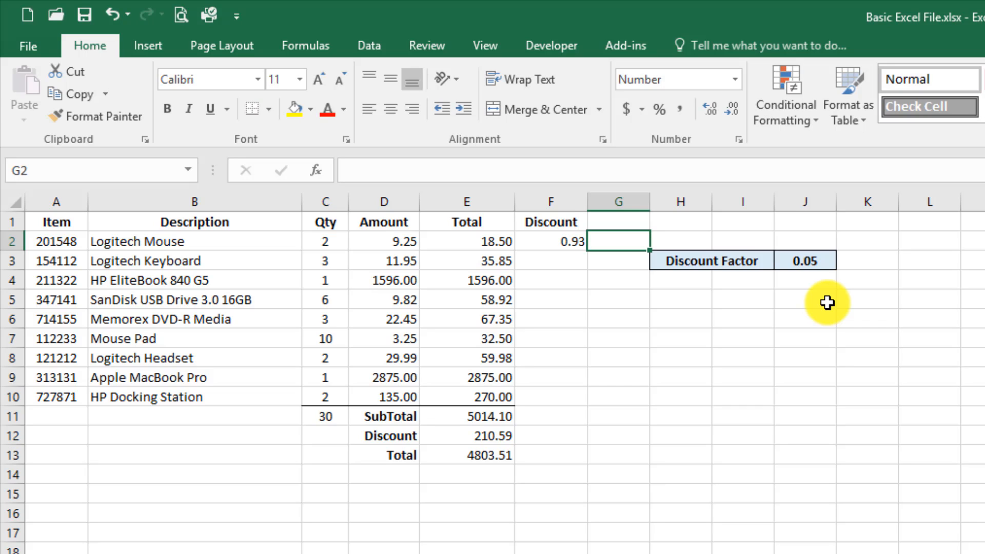
# Step: Copy the discount formula from F2 down to F3:F10
pyautogui.press('Left')
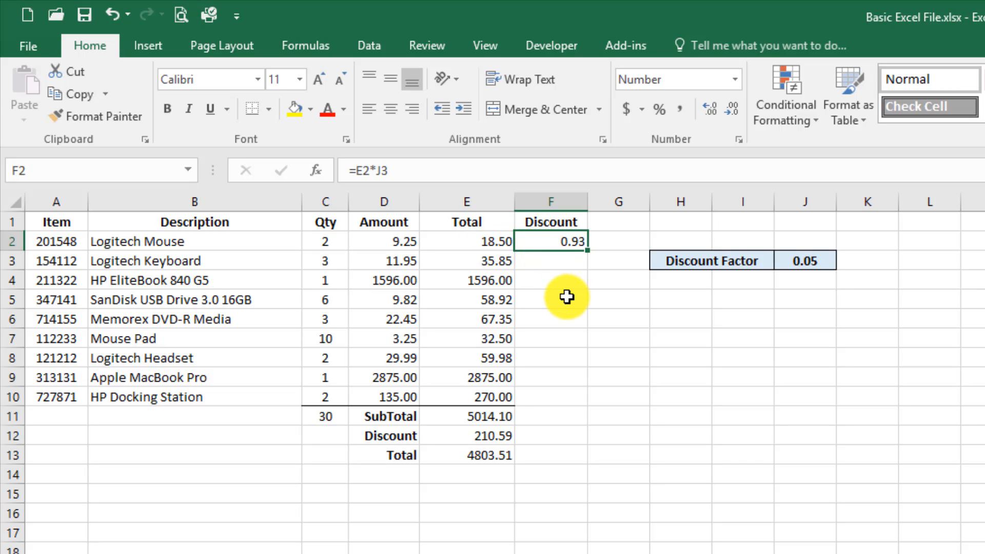
pyautogui.hotkey('ctrl', 'c')
pyautogui.moveTo(565, 260); pyautogui.dragTo(560, 393)
pyautogui.hotkey('ctrl', 'v')
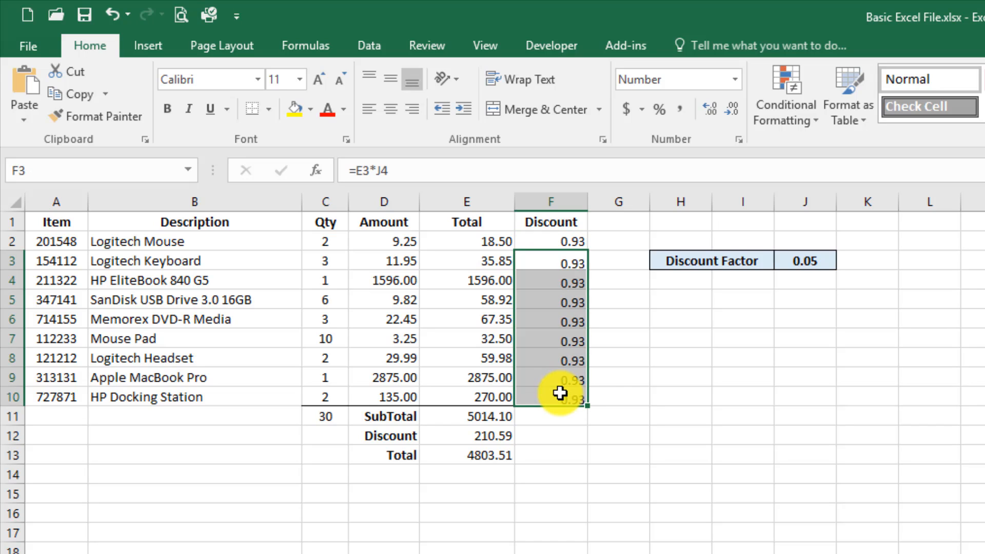
# Step: Inspect the copied discount formulas in F3 to F6 and trace which cells the F6 formula references
pyautogui.click(572, 268)
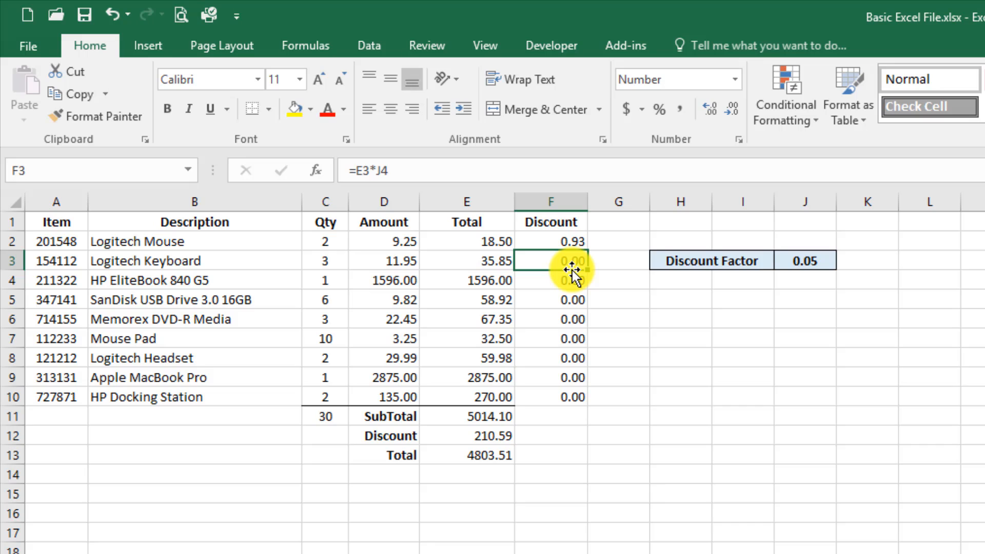
pyautogui.press('Down')
pyautogui.press('Down')
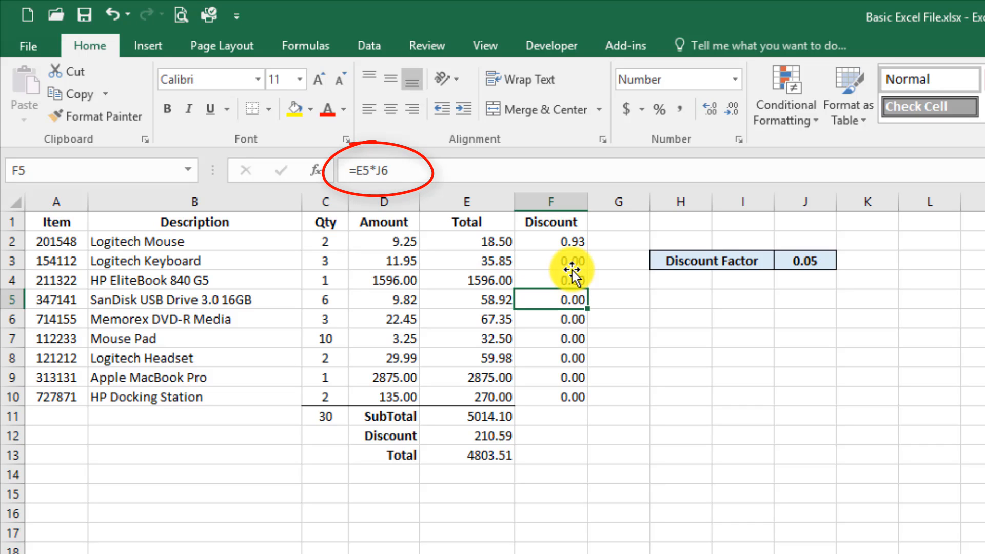
pyautogui.press('Down')
pyautogui.press('Up')
pyautogui.press('Down')
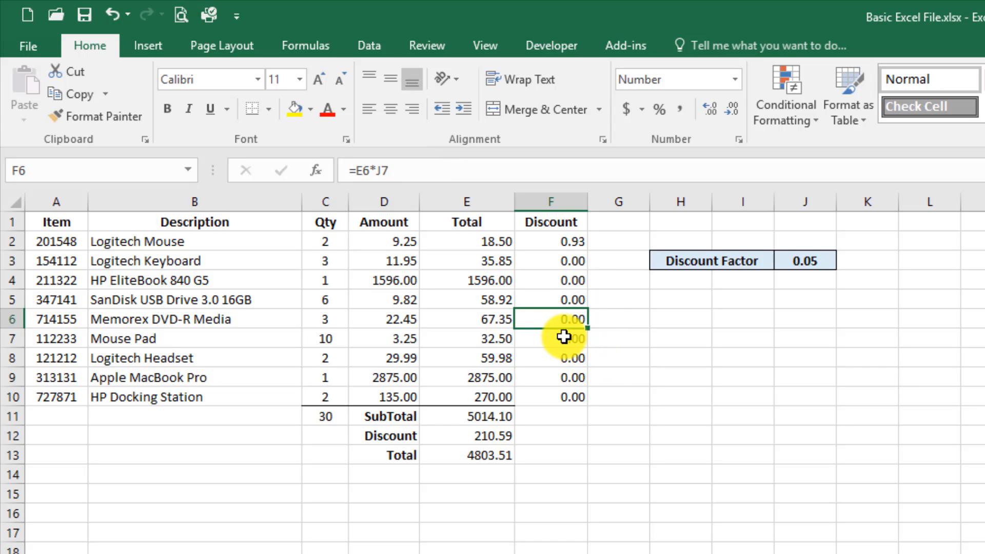
pyautogui.click(496, 322)
pyautogui.click(565, 323)
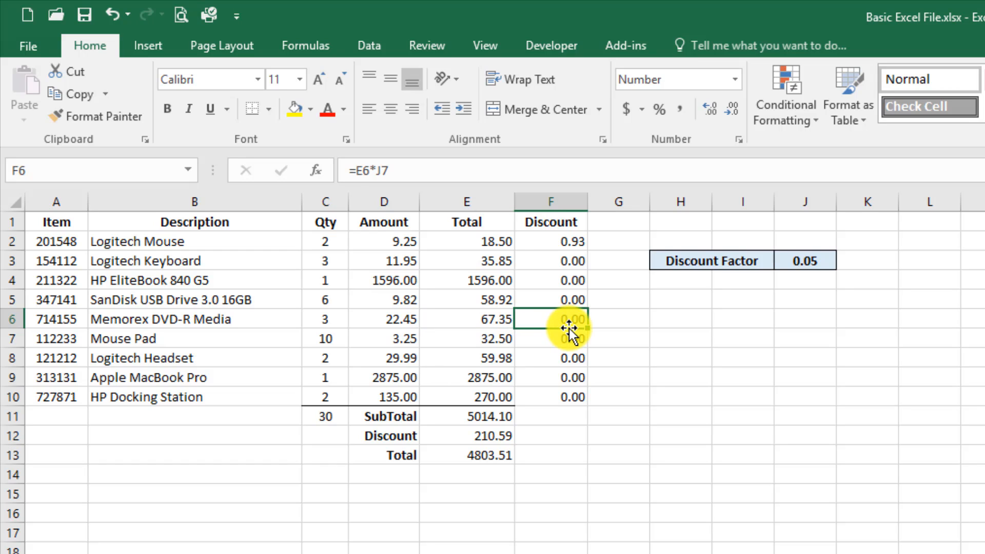
pyautogui.press('F2')
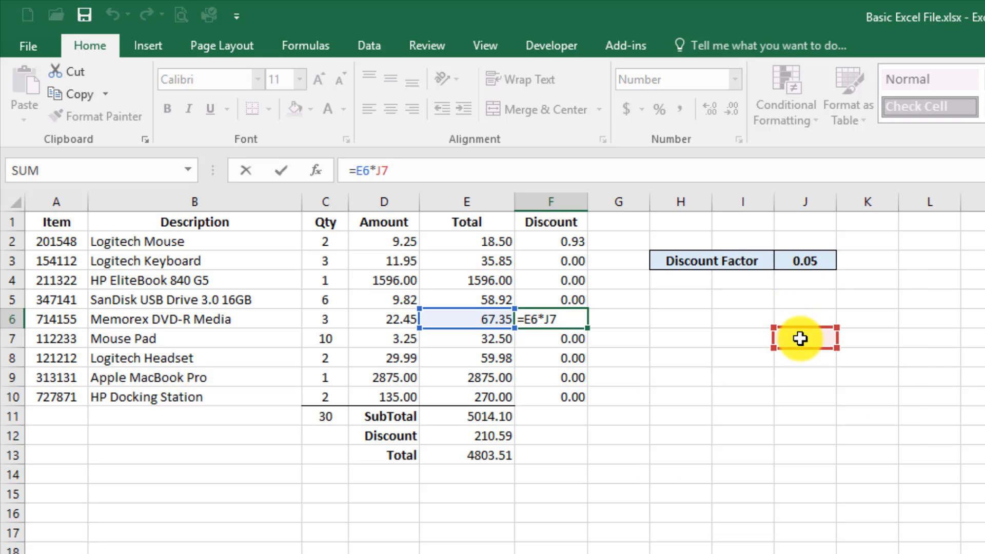
# Step: Lock the row of the discount factor reference in F2, making the formula =E2*J$3
pyautogui.click(563, 241)
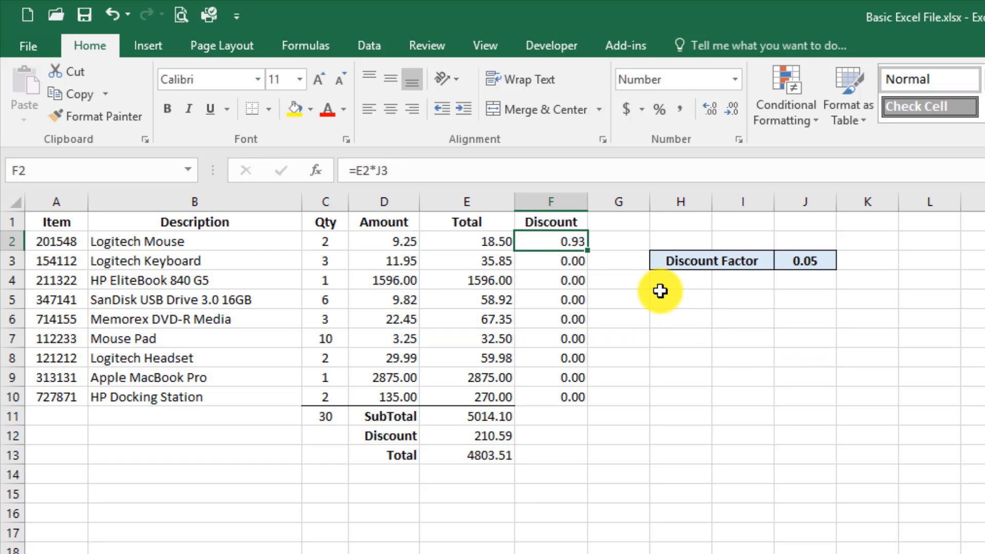
pyautogui.click(811, 263)
pyautogui.click(563, 246)
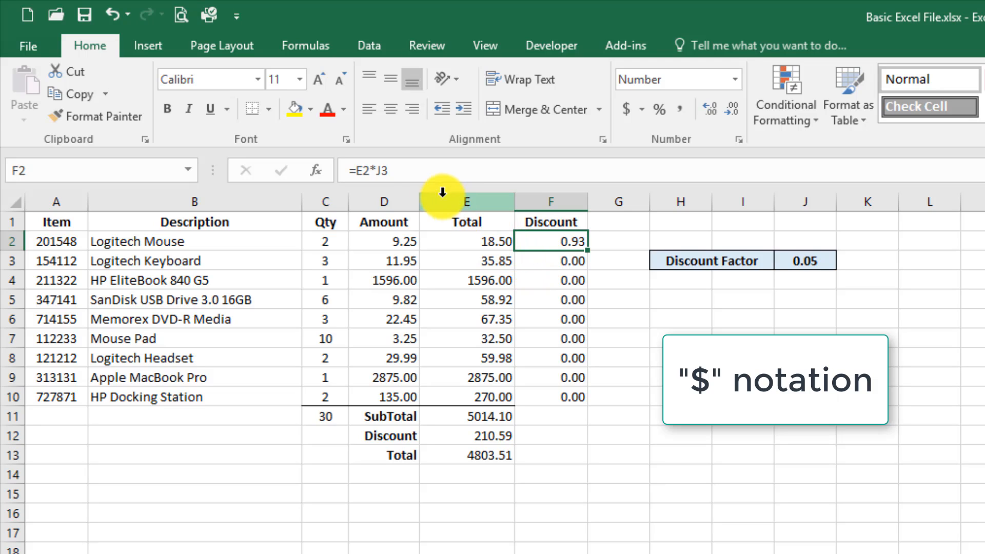
pyautogui.click(383, 171)
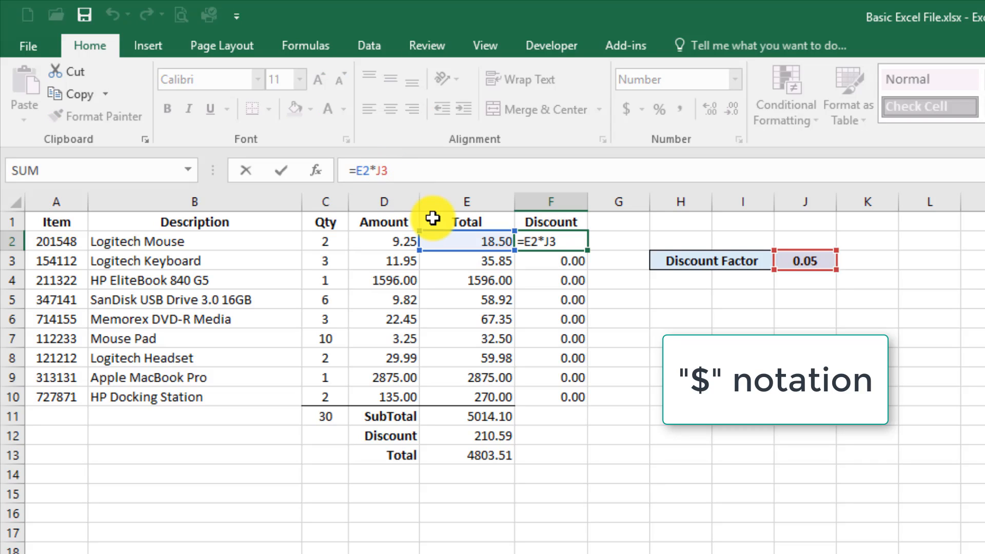
pyautogui.write('$')
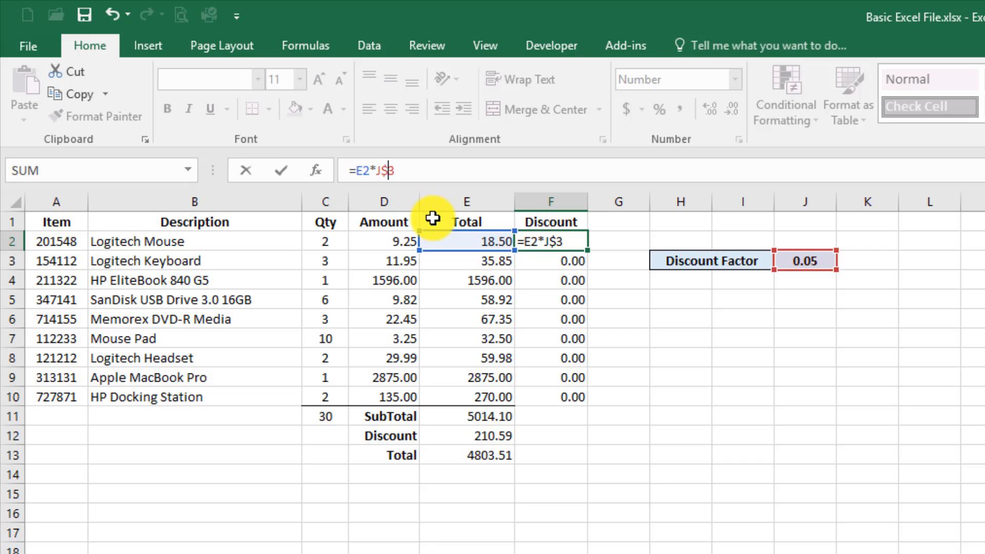
pyautogui.press('Tab')
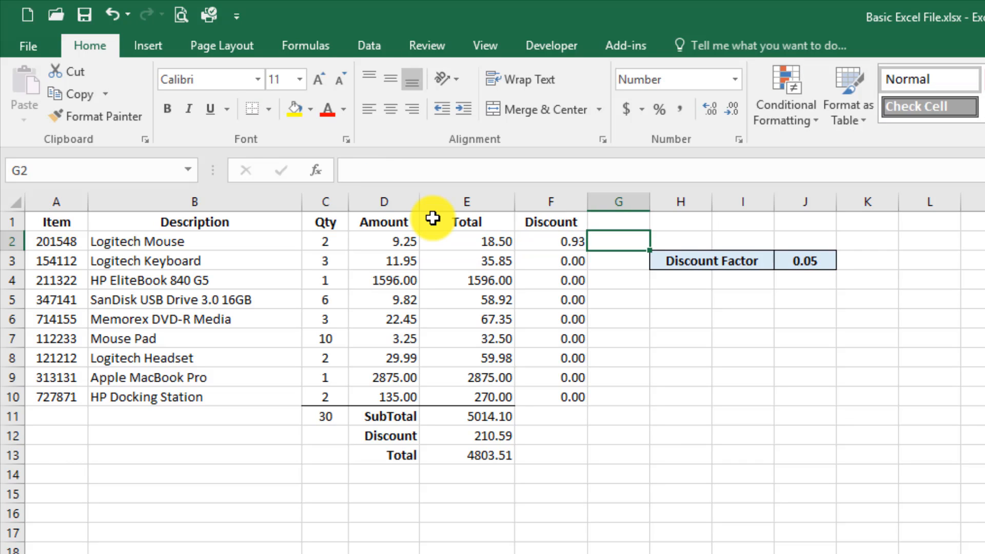
# Step: Copy the row-locked discount formula from F2 over the existing formulas in F3:F10
pyautogui.press('Left')
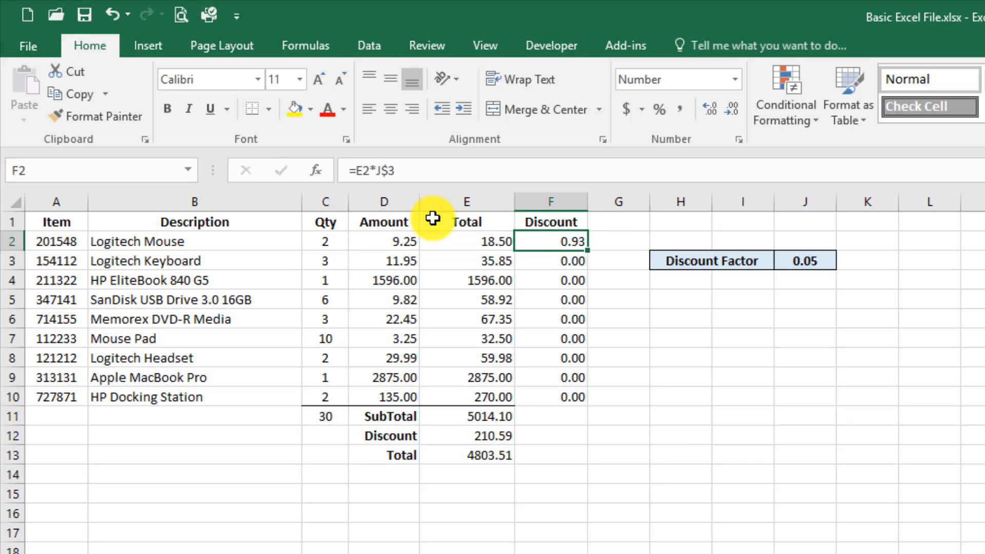
pyautogui.hotkey('ctrl', 'c')
pyautogui.press('Down')
pyautogui.hotkey('shift', 'Down')
pyautogui.hotkey('shift', 'Down')
pyautogui.hotkey('shift', 'Down')
pyautogui.hotkey('shift', 'Down')
pyautogui.hotkey('shift', 'Down')
pyautogui.hotkey('shift', 'Down')
pyautogui.hotkey('shift', 'Down')
pyautogui.hotkey('shift', 'Down')
pyautogui.hotkey('shift', 'Up')
pyautogui.hotkey('shift', 'Up')
pyautogui.hotkey('ctrl', 'v')
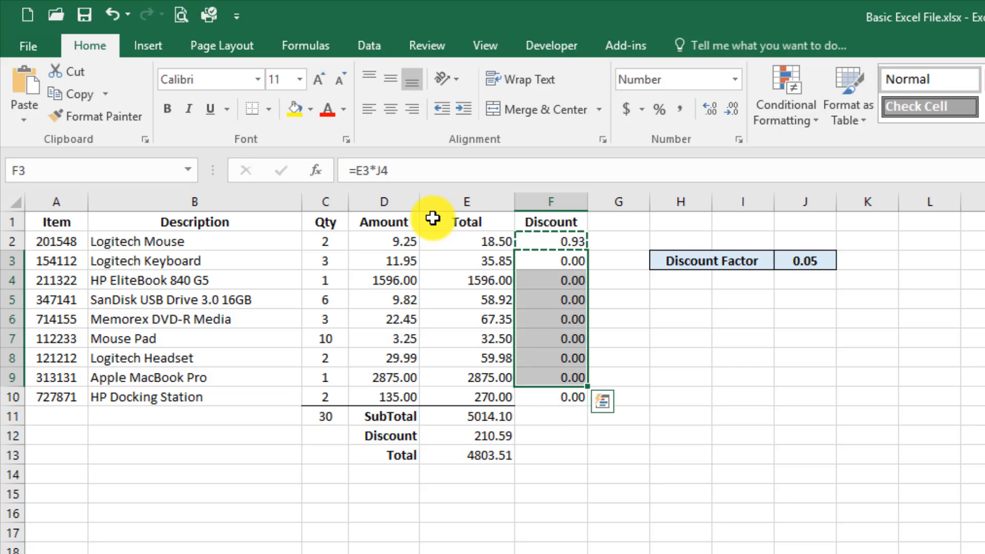
pyautogui.hotkey('shift', 'Down')
pyautogui.press('Return')
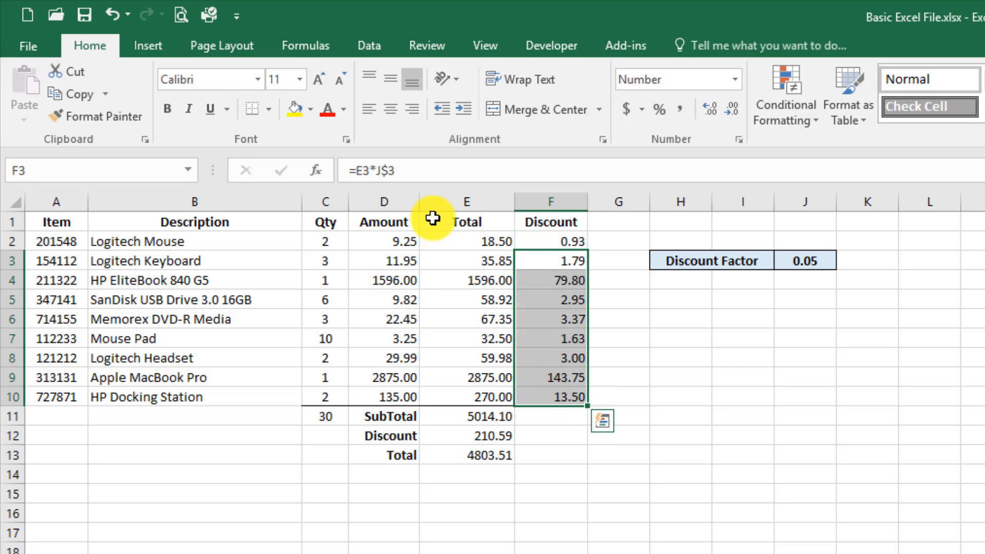
# Step: Check the discount factor reference in the copied formulas down the Discount column and return to F2
pyautogui.press('Down')
pyautogui.press('Down')
pyautogui.press('Down')
pyautogui.press('Down')
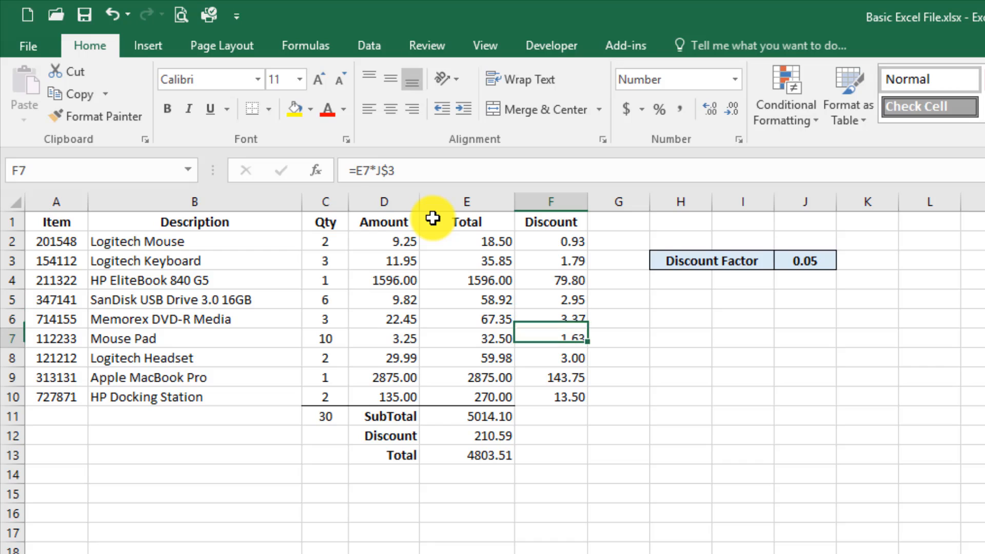
pyautogui.press('Down')
pyautogui.press('Down')
pyautogui.press('Down')
pyautogui.press('Up')
pyautogui.press('Up')
pyautogui.press('Up')
pyautogui.press('Up')
pyautogui.press('Up')
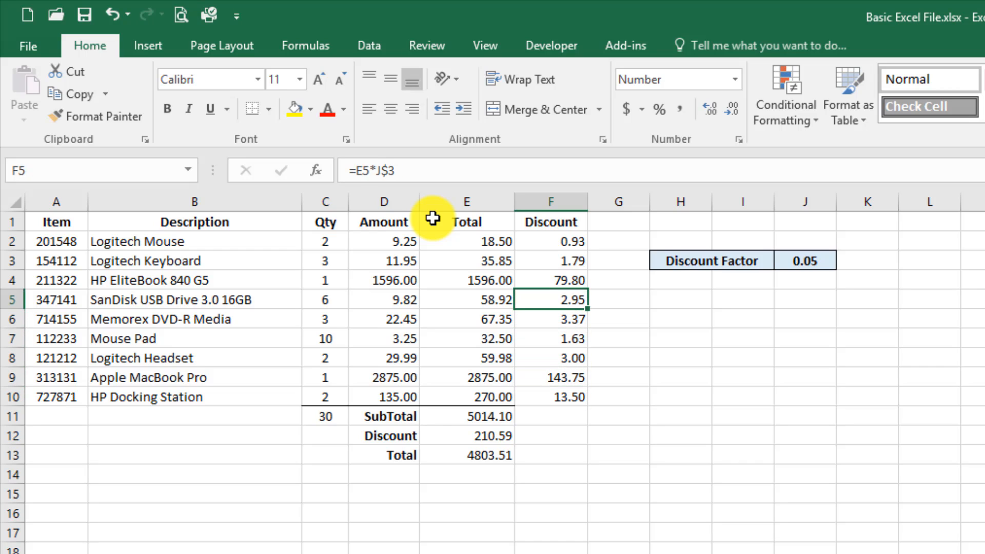
pyautogui.press('Up')
pyautogui.press('Up')
pyautogui.press('Up')
pyautogui.press('Up')
pyautogui.press('Down')
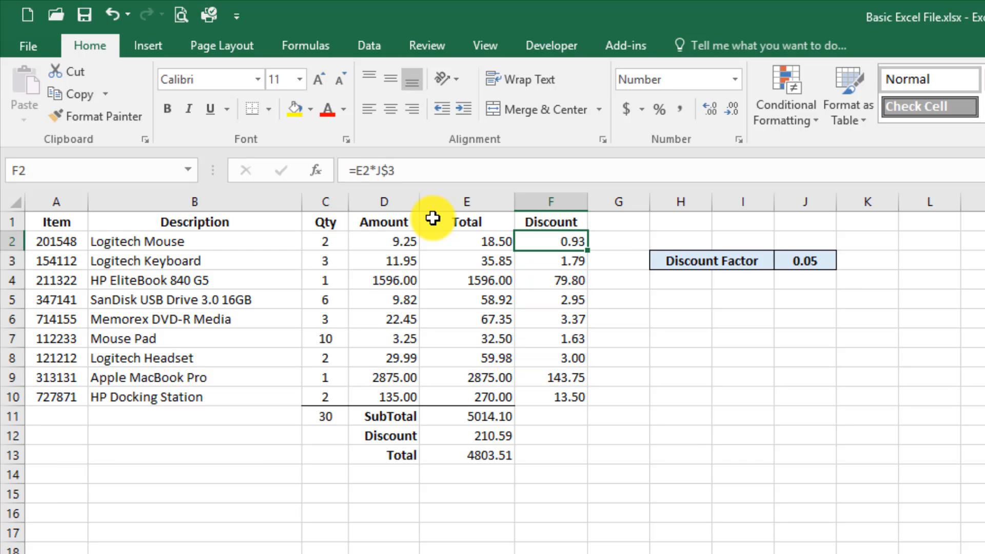
# Step: Try copying the discount formula from F2 across to G2, and clear the pasted cell
pyautogui.hotkey('ctrl', 'c')
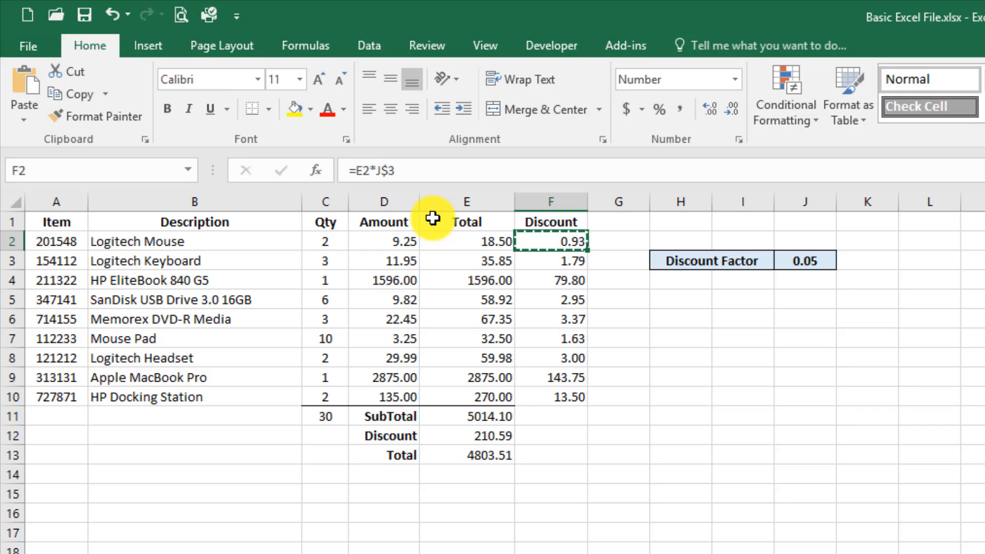
pyautogui.press('Right')
pyautogui.press('Return')
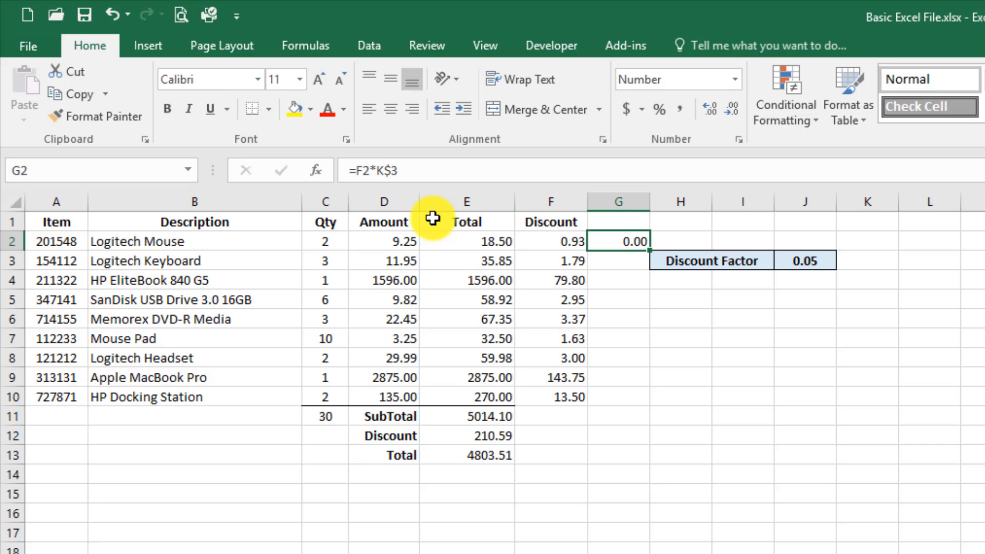
# Step: Make the discount factor reference in F2 fully absolute so the formula reads =E2*$J$3
pyautogui.press('Left')
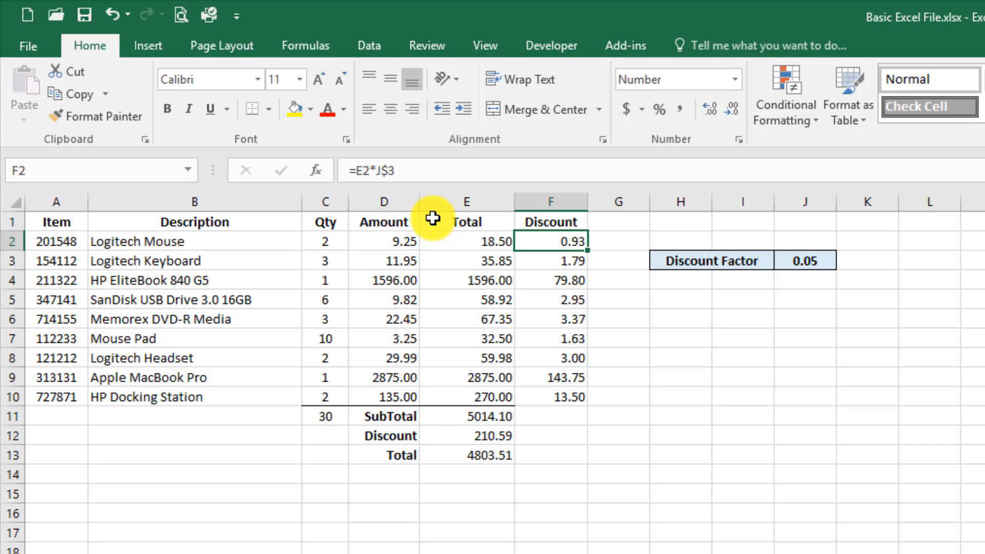
pyautogui.press('F2')
pyautogui.press('Left')
pyautogui.press('Left')
pyautogui.press('Left')
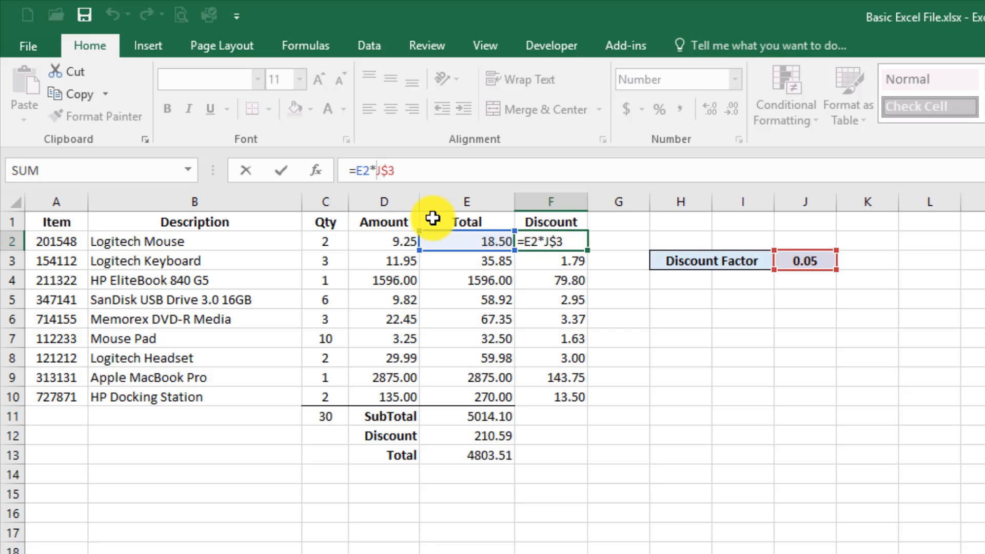
pyautogui.write('$')
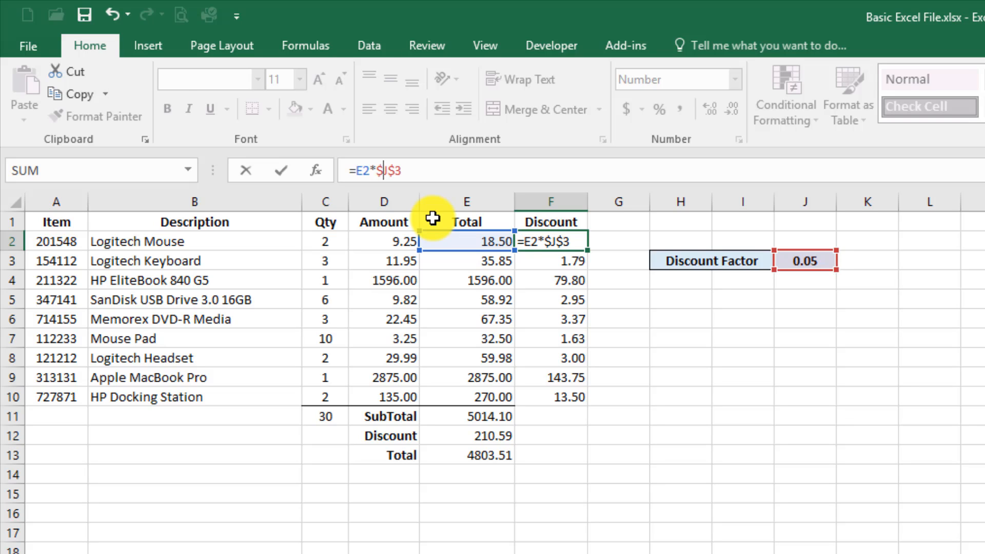
pyautogui.press('Tab')
# Step: Paste a test copy of the F2 discount formula into the empty cell I9
pyautogui.press('Left')
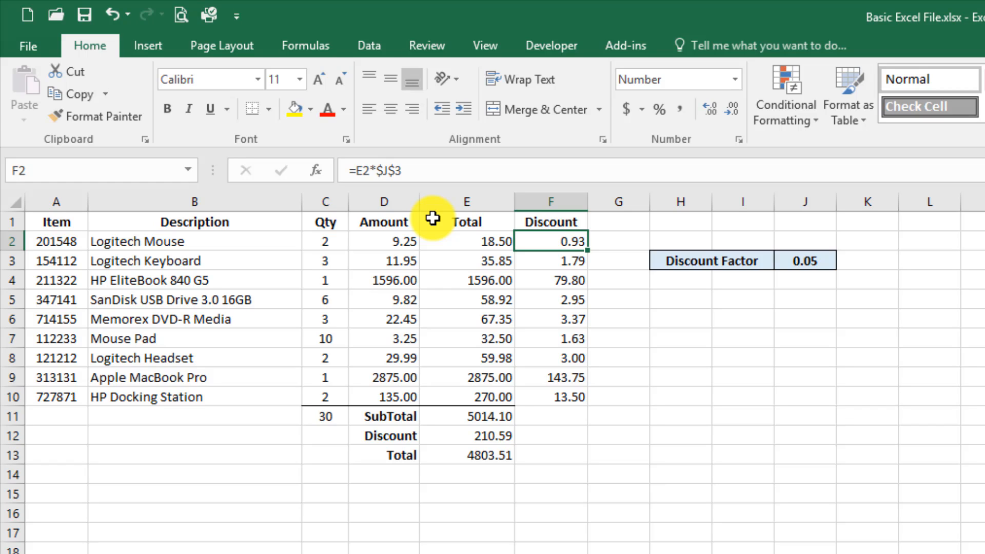
pyautogui.hotkey('ctrl', 'c')
pyautogui.press('Right')
pyautogui.press('Down')
pyautogui.press('Down')
pyautogui.press('Down')
pyautogui.press('Down')
pyautogui.press('Right')
pyautogui.press('Right')
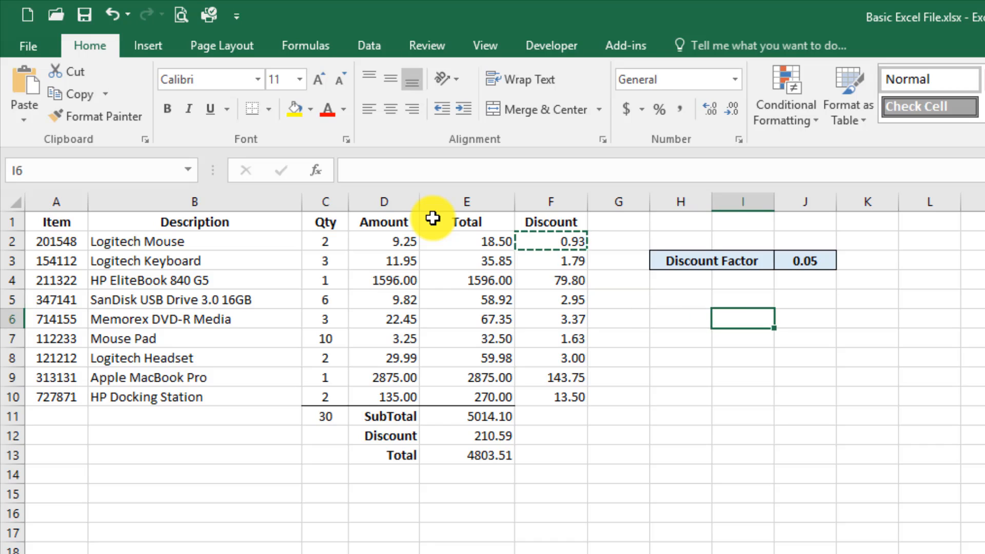
pyautogui.press('Down')
pyautogui.press('Down')
pyautogui.press('Down')
pyautogui.press('Return')
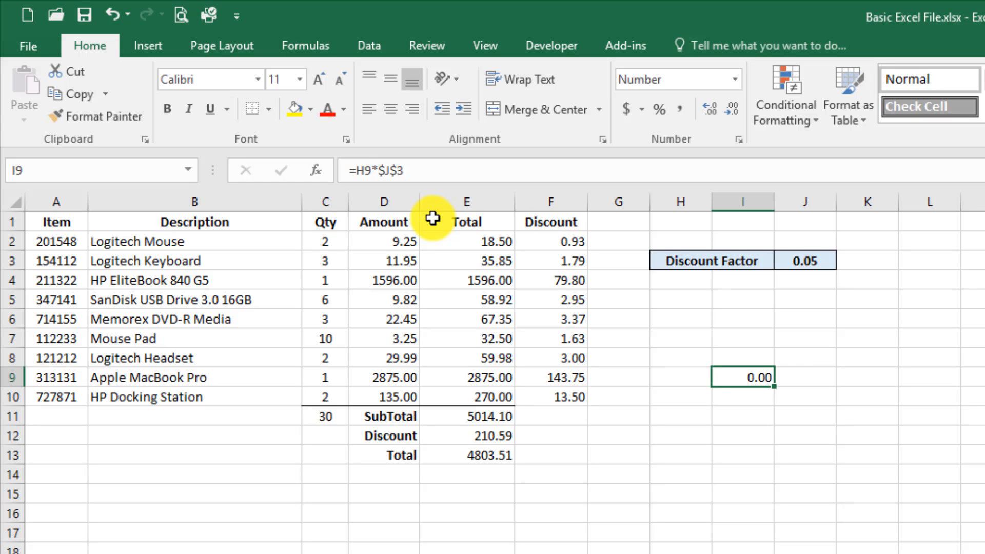
# Step: Clear the test formula from I9
pyautogui.press('Delete')
pyautogui.press('Up')
pyautogui.press('Up')
pyautogui.press('Up')
pyautogui.press('Up')
pyautogui.press('Up')
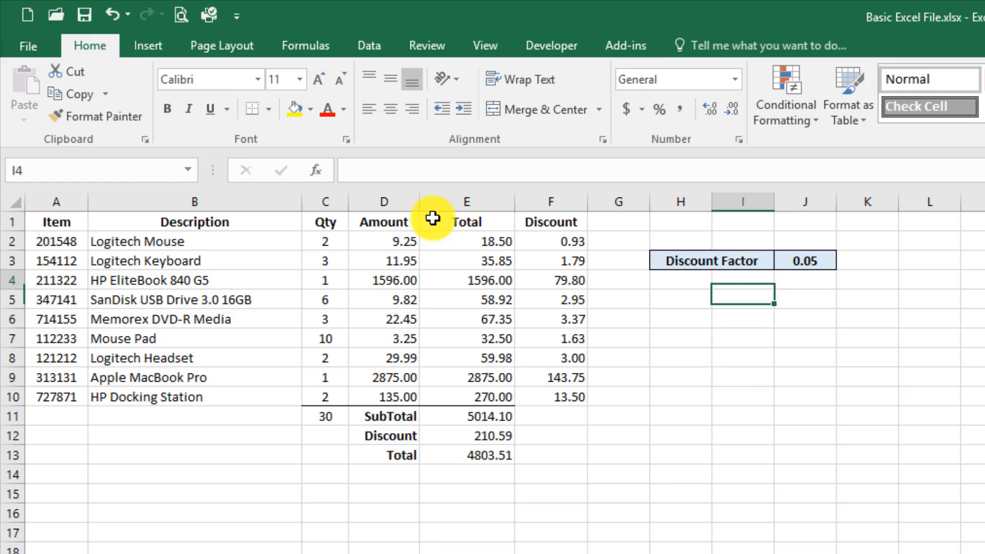
pyautogui.press('Left')
pyautogui.press('Up')
pyautogui.press('Up')
pyautogui.press('Left')
pyautogui.press('Left')
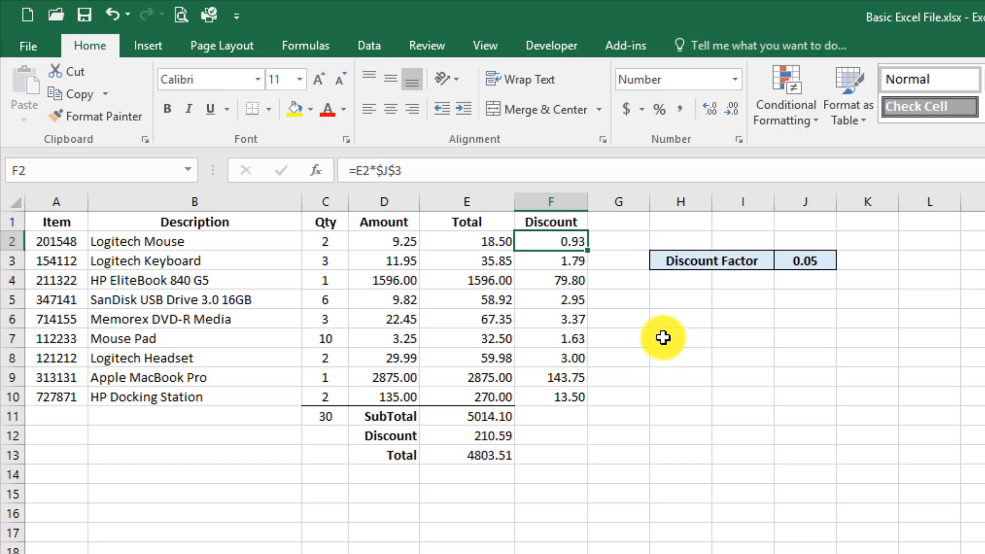
pyautogui.moveTo(657, 312); pyautogui.dragTo(884, 431)
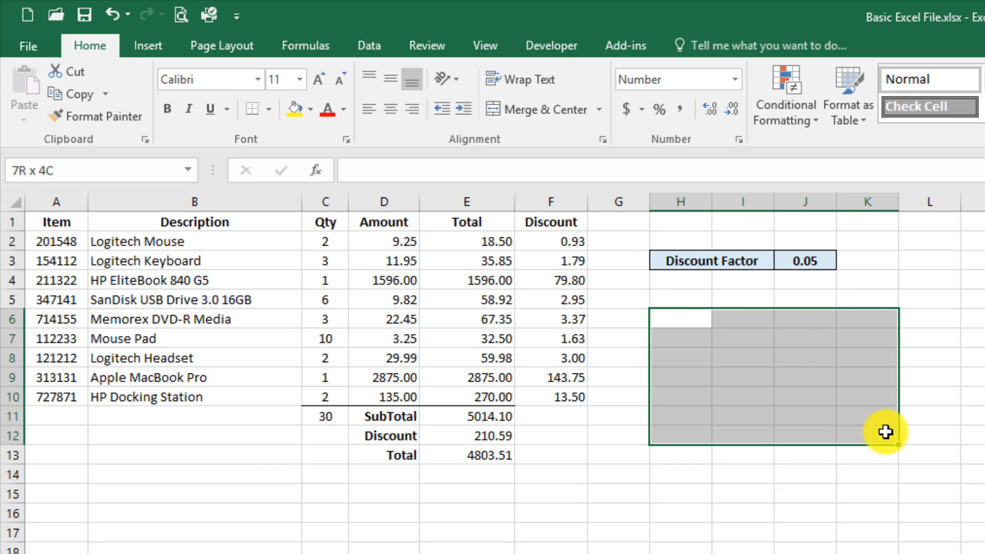
# Step: Give the discount factor cell J3 the defined name Disc_Factor
pyautogui.click(817, 261)
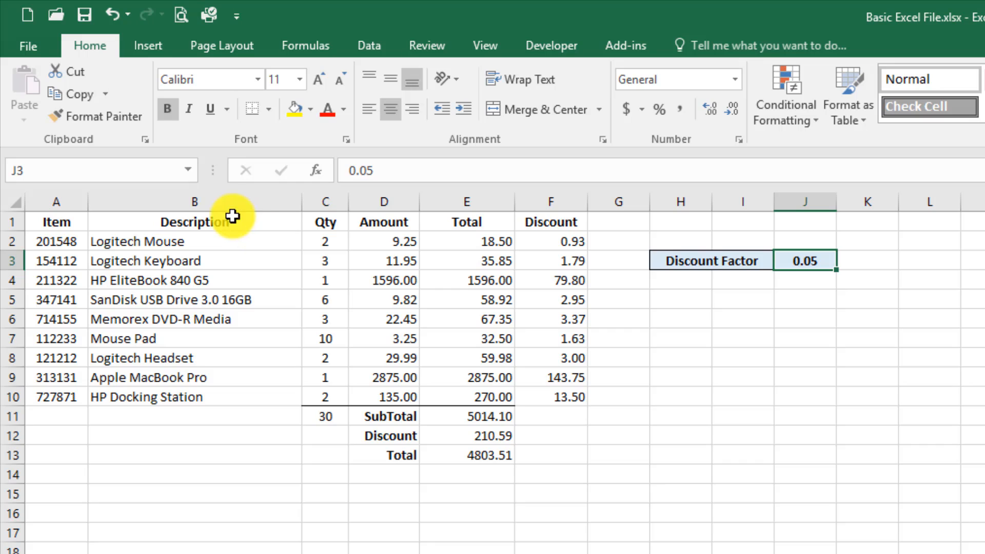
pyautogui.click(94, 171)
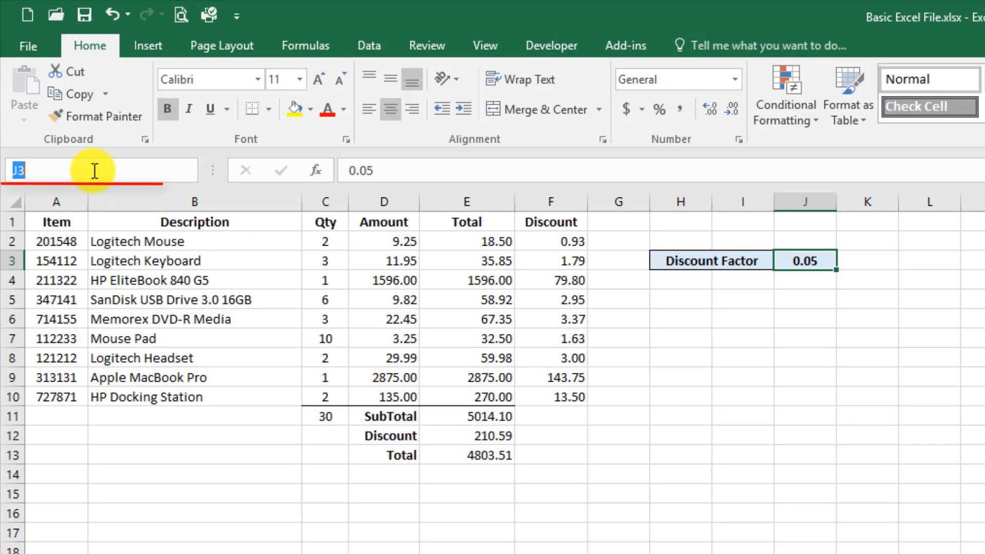
pyautogui.write('Disc_Factor')
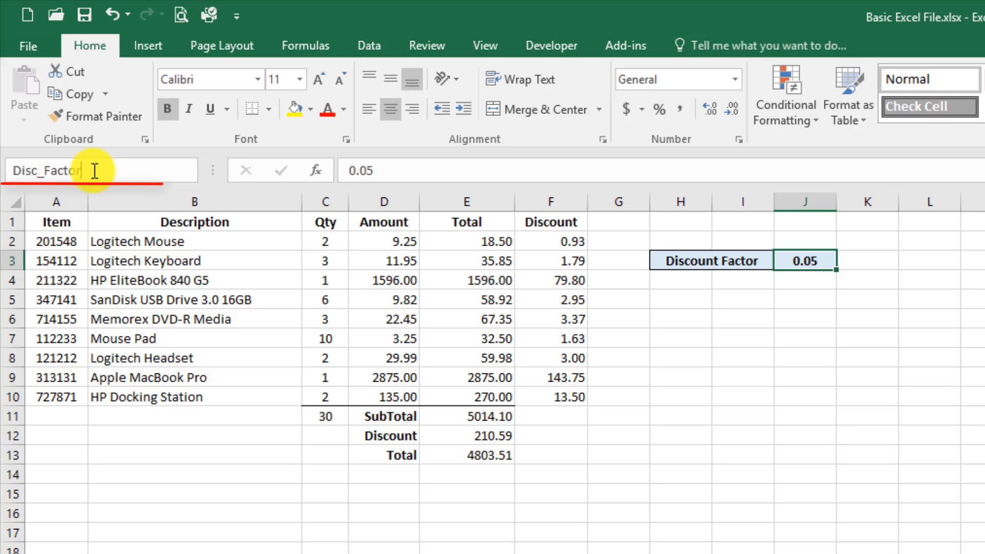
pyautogui.press('Return')
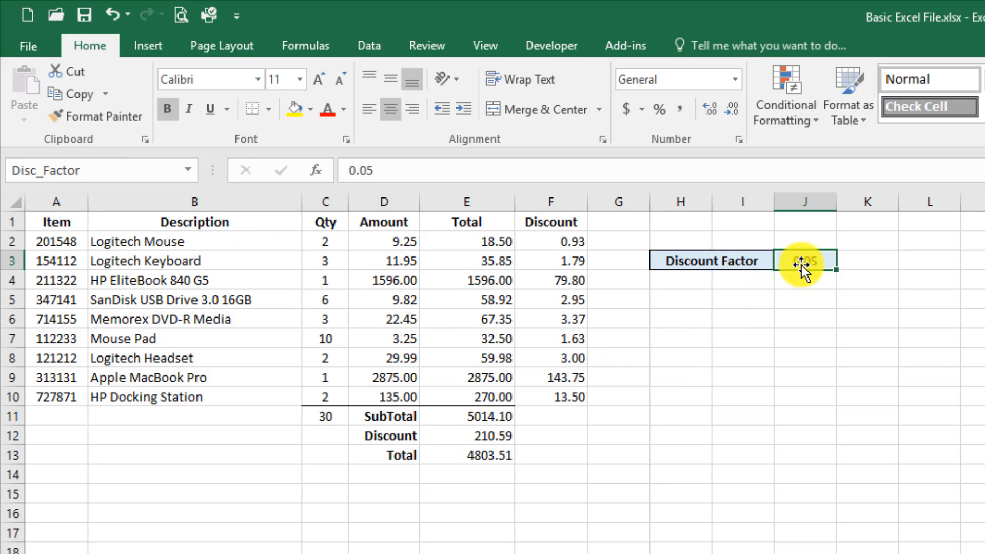
# Step: From the empty cell B11, jump to the discount factor cell using its defined name Disc_Factor
pyautogui.click(194, 416)
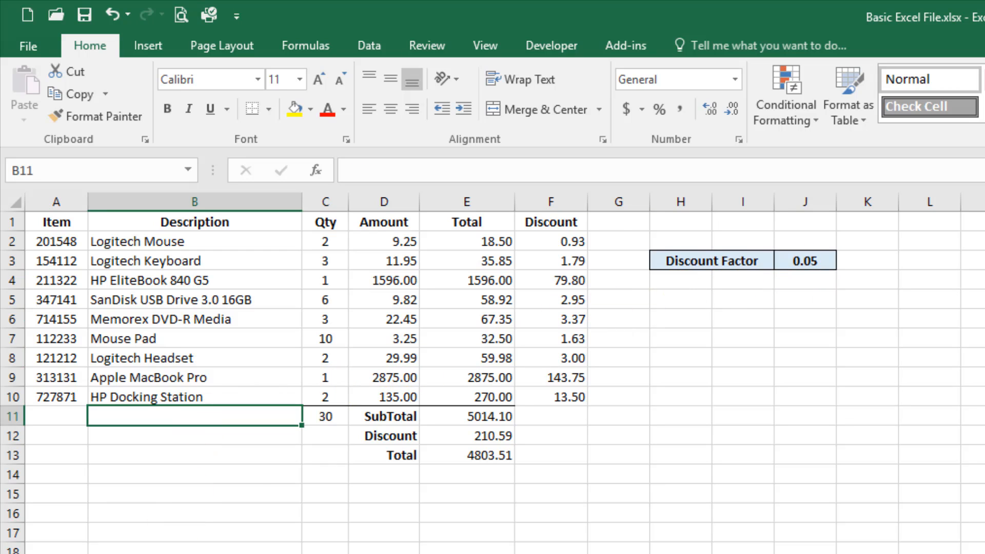
pyautogui.click(189, 171)
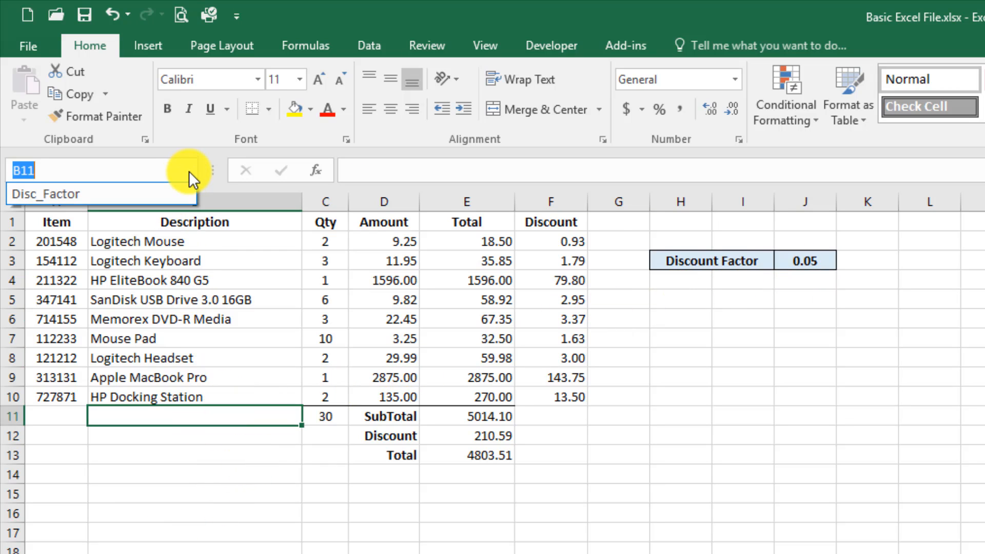
pyautogui.click(75, 195)
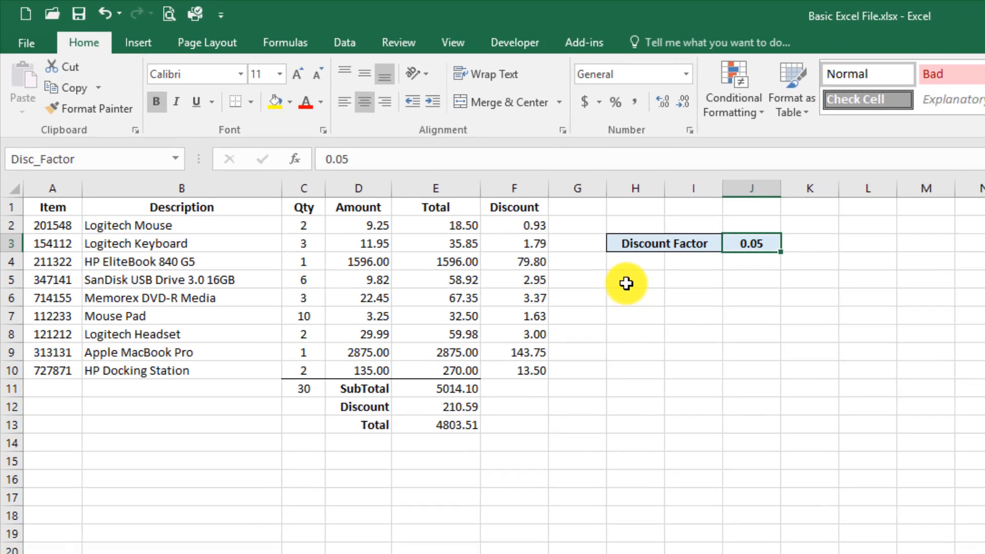
# Step: Define the name test for the empty cell range H5:M17
pyautogui.moveTo(671, 304); pyautogui.dragTo(898, 417)
pyautogui.moveTo(762, 354); pyautogui.dragTo(849, 445)
pyautogui.click(127, 142)
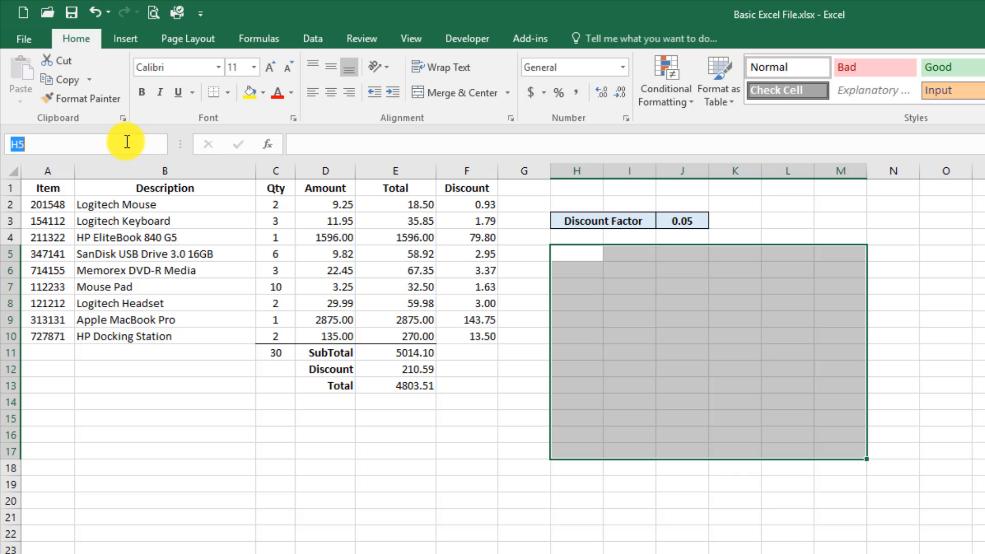
pyautogui.write('test')
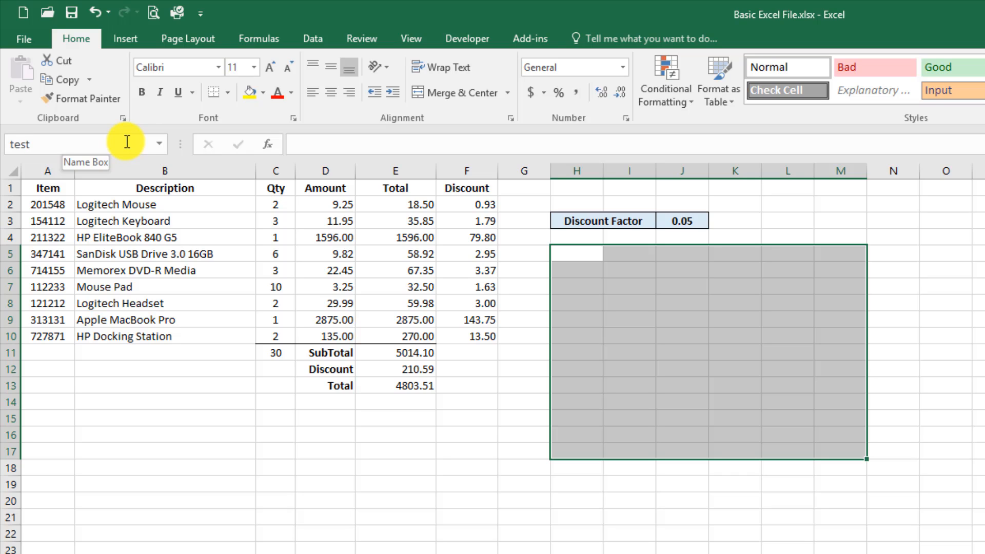
pyautogui.press('Return')
# Step: Select the empty cell B14, and jump from it to the named range test
pyautogui.click(529, 335)
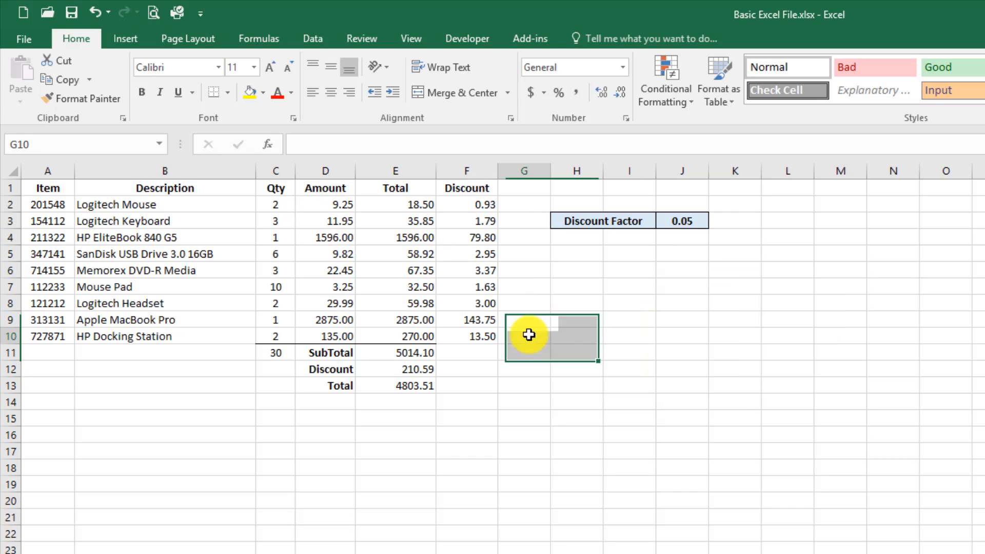
pyautogui.click(186, 398)
pyautogui.click(160, 145)
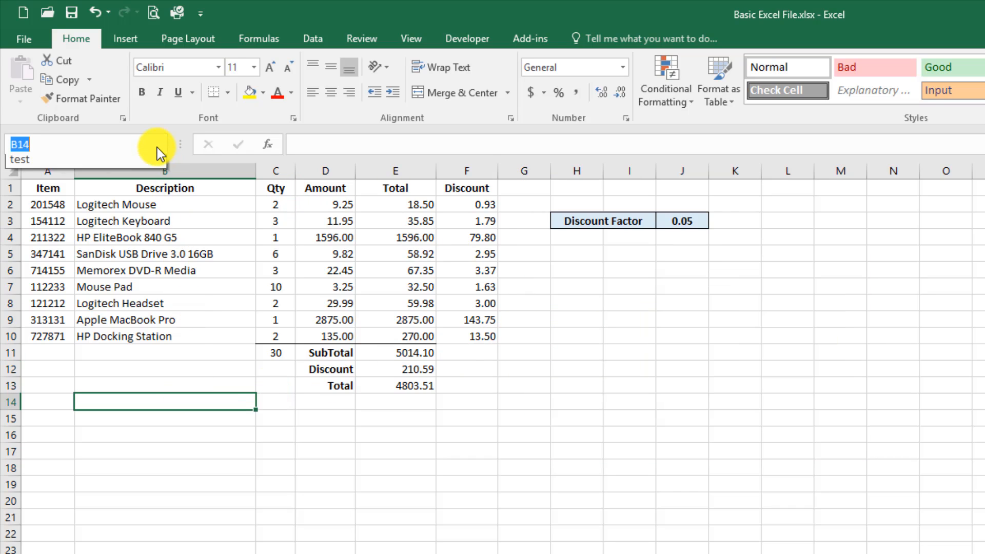
pyautogui.click(65, 178)
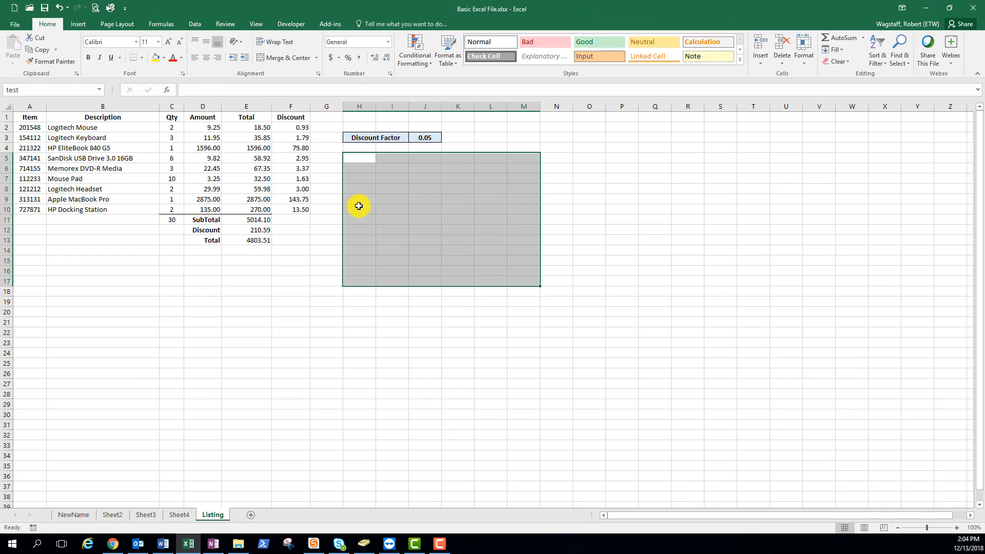
# Step: Switch to the sheet holding the separate Discount value, and name its cell E5 test2
pyautogui.click(125, 515)
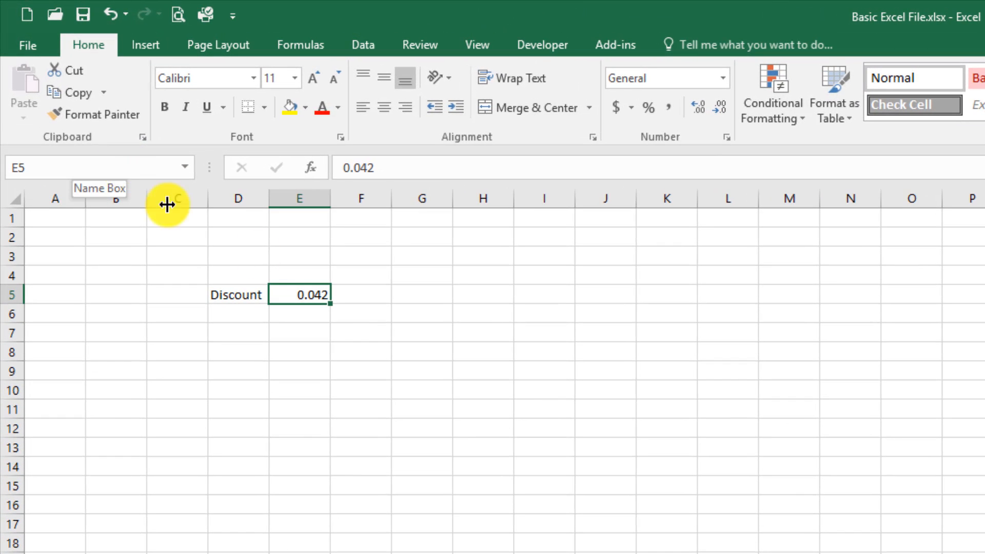
pyautogui.click(109, 162)
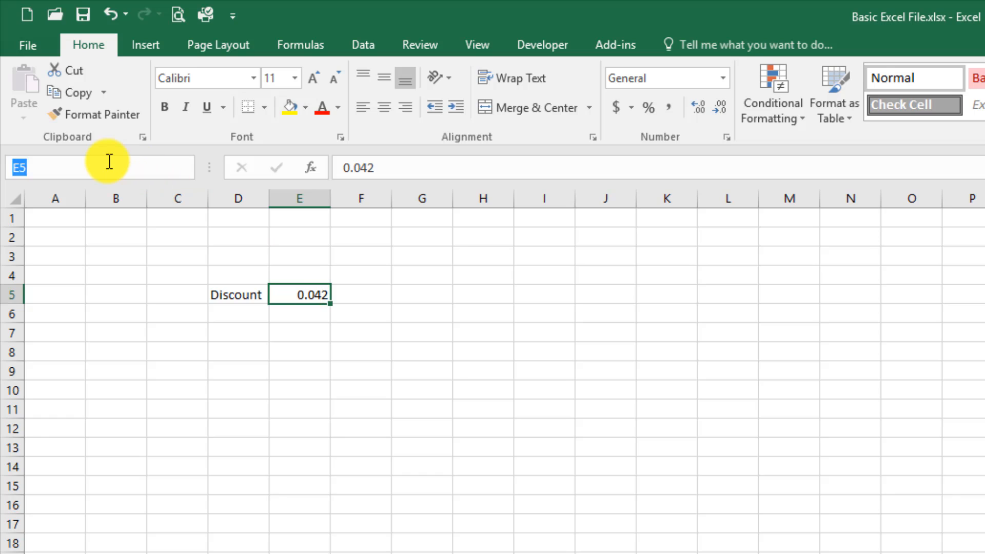
pyautogui.write('test2')
pyautogui.press('Return')
# Step: Return to the Listing sheet through the name Disc_Factor, and replace the discount formula in F2 with =E2*Disc_Factor
pyautogui.click(190, 170)
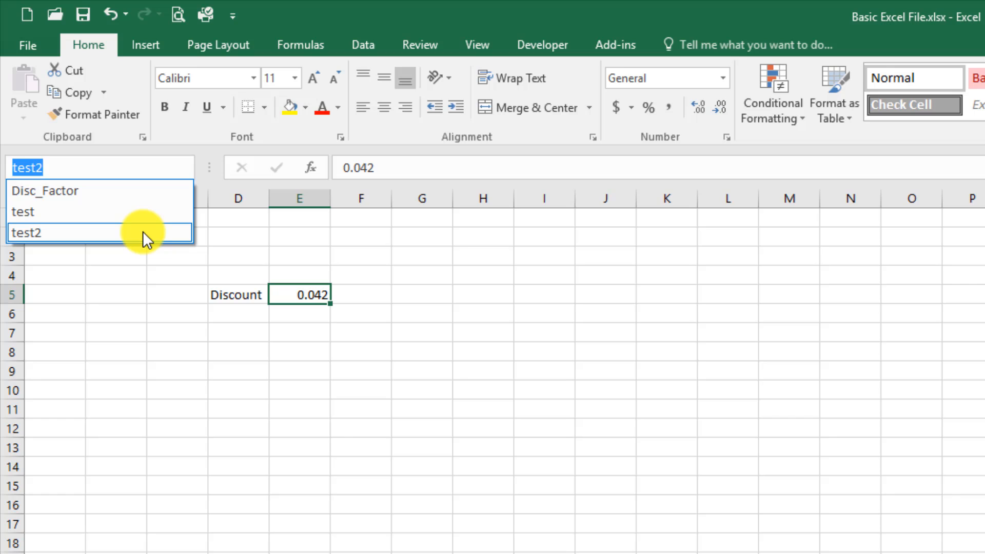
pyautogui.click(89, 190)
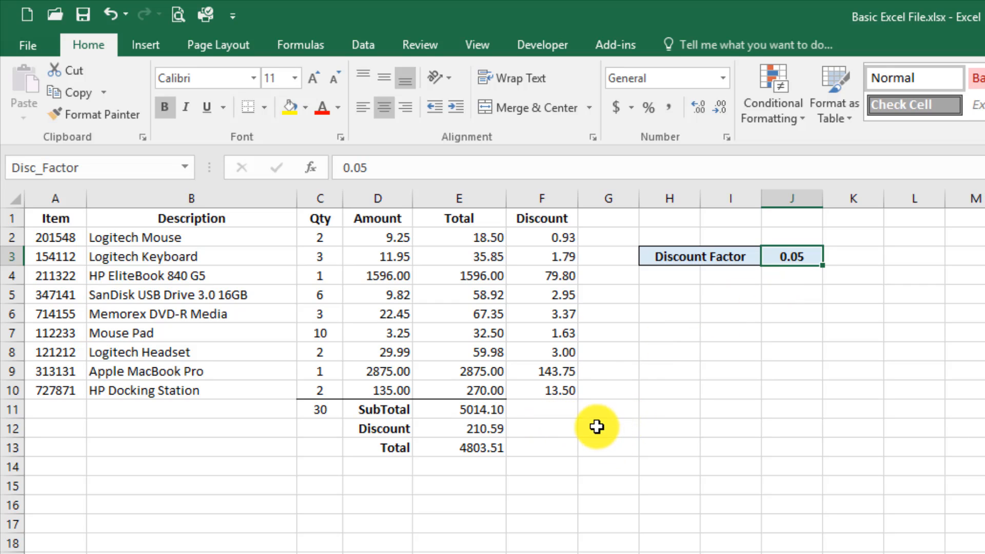
pyautogui.click(565, 239)
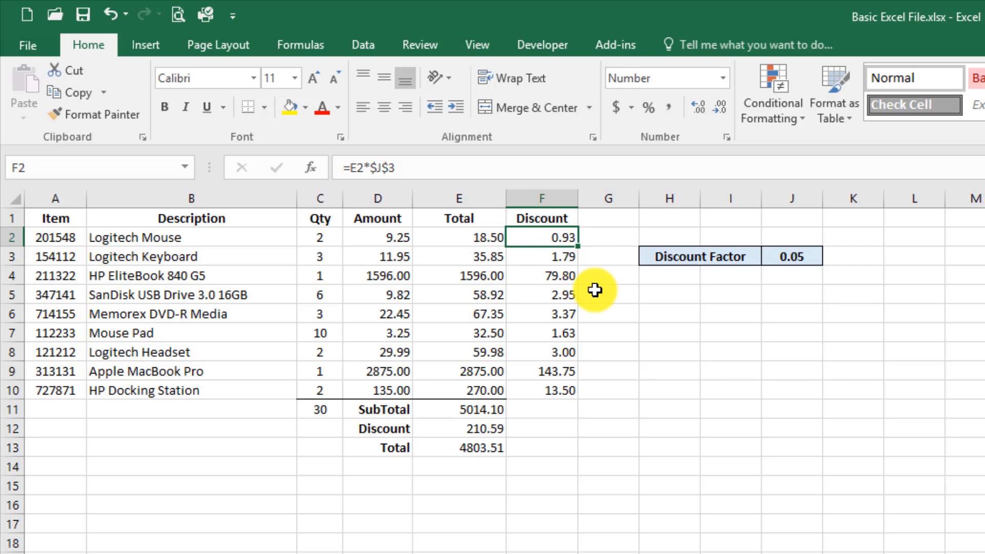
pyautogui.write('=')
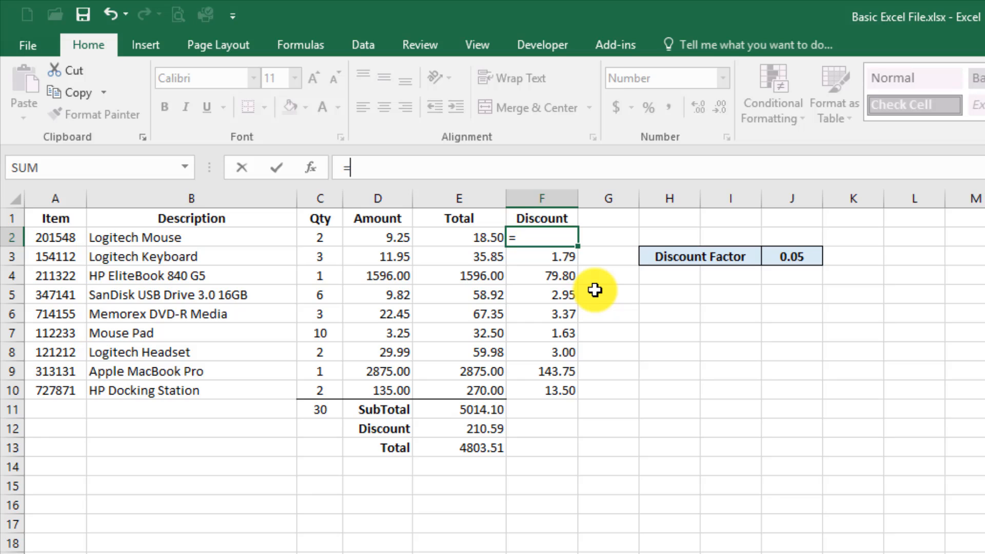
pyautogui.press('Left')
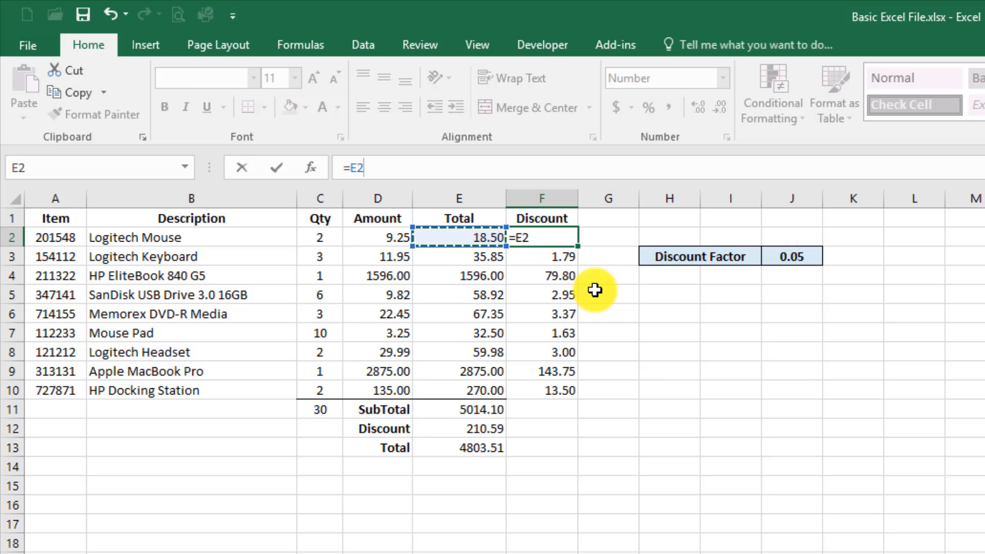
pyautogui.write('*')
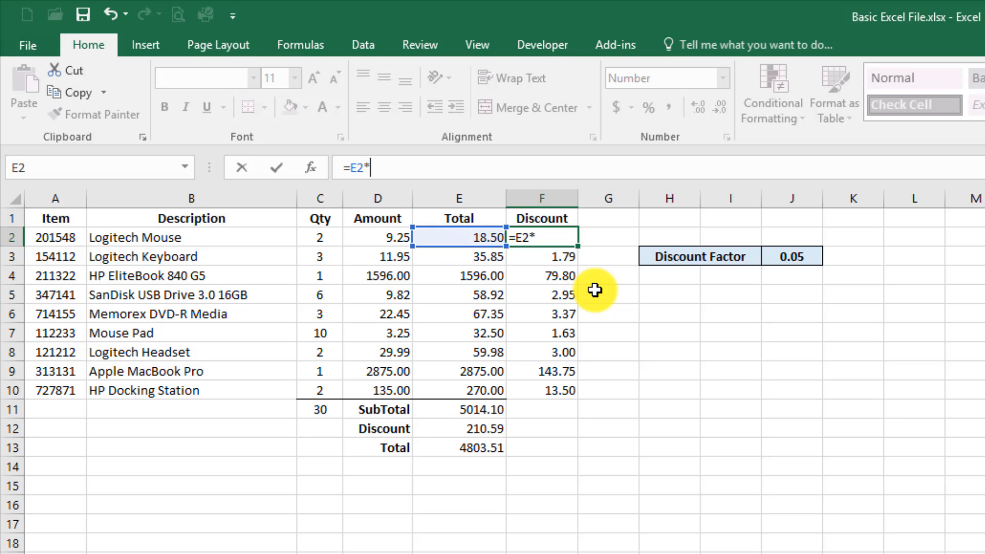
pyautogui.write('d')
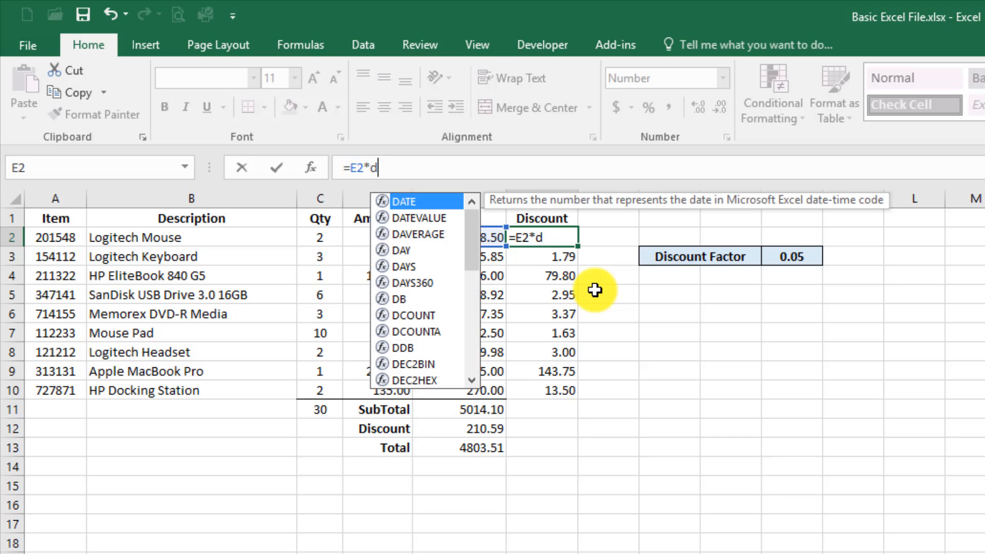
pyautogui.write('is')
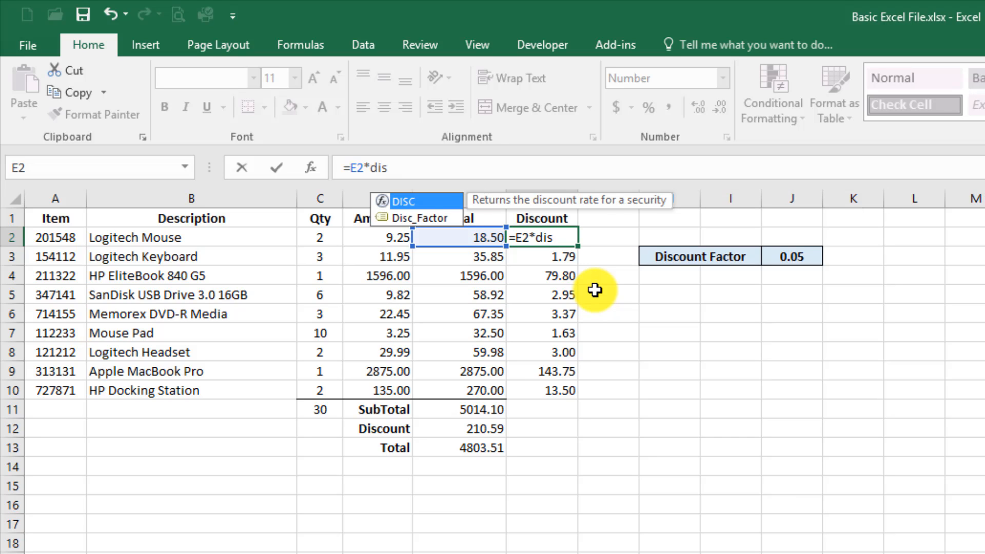
pyautogui.click(404, 220)
pyautogui.doubleClick(405, 220)
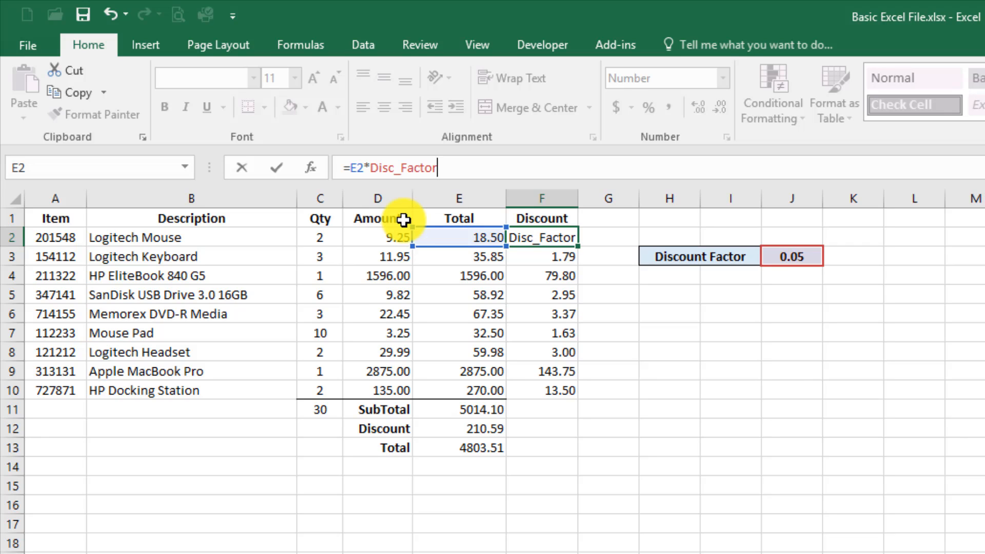
pyautogui.press('Tab')
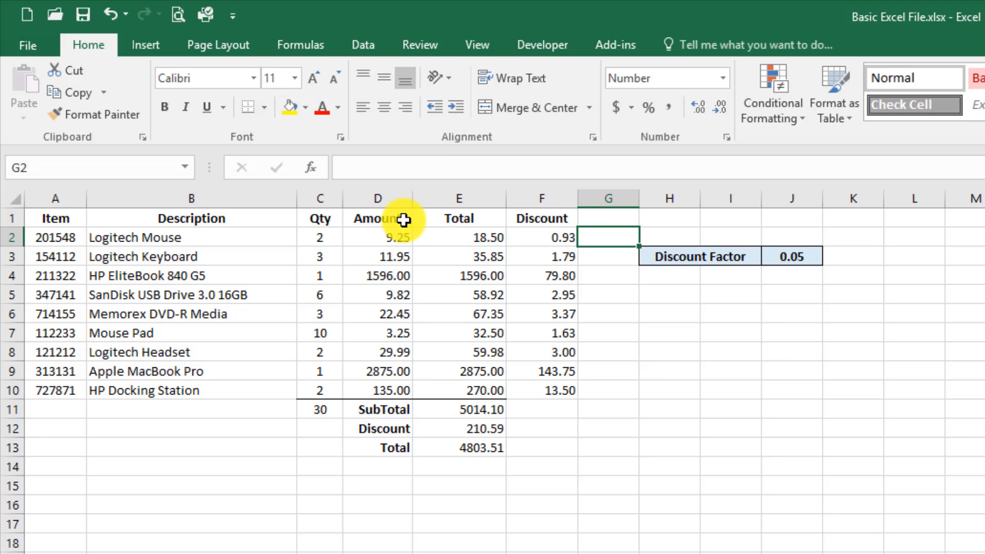
# Step: Copy the named-cell discount formula from F2 into the remaining Discount cells F3:F10
pyautogui.press('Left')
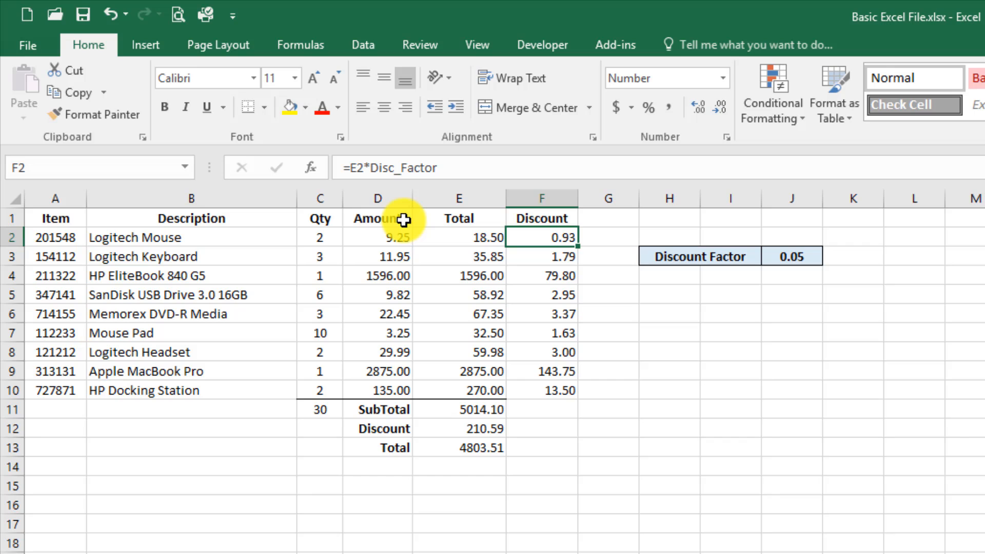
pyautogui.hotkey('ctrl', 'c')
pyautogui.press('Down')
pyautogui.hotkey('shift', 'Down')
pyautogui.hotkey('shift', 'Down')
pyautogui.hotkey('shift', 'Down')
pyautogui.hotkey('shift', 'Down')
pyautogui.hotkey('shift', 'Down')
pyautogui.hotkey('shift', 'Down')
pyautogui.hotkey('shift', 'Down')
pyautogui.hotkey('ctrl', 'v')
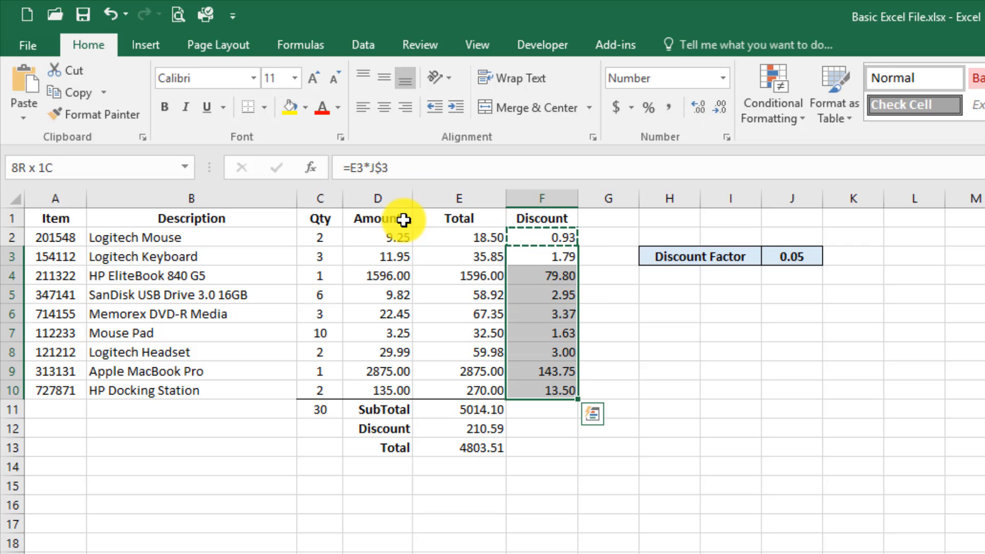
pyautogui.press('Escape')
# Step: Examine the copied formulas in the Discount column to check how each row references the discount factor
pyautogui.press('Up')
pyautogui.press('Up')
pyautogui.press('Down')
pyautogui.press('Down')
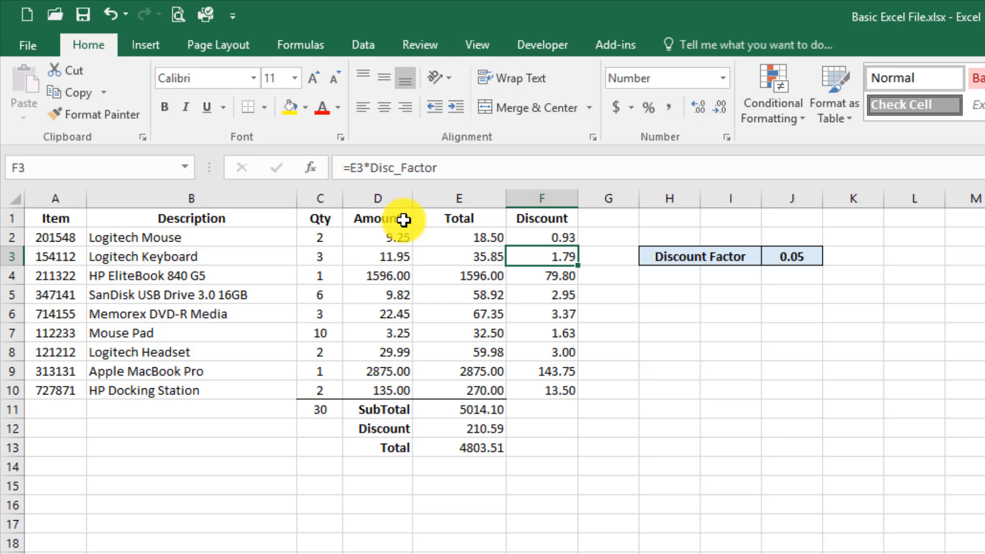
pyautogui.press('Up')
pyautogui.press('Down')
pyautogui.press('Down')
pyautogui.press('Down')
pyautogui.press('Down')
pyautogui.press('Down')
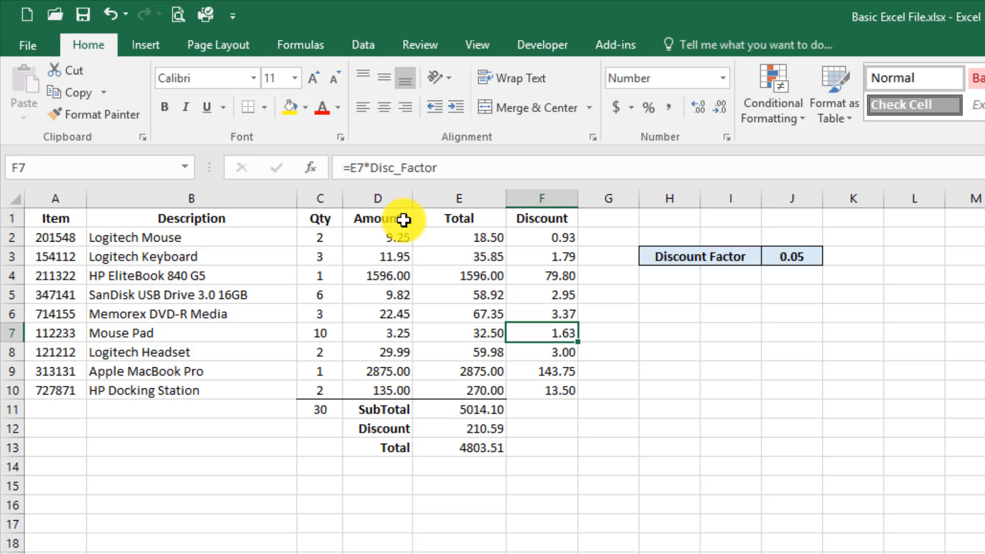
pyautogui.press('Down')
pyautogui.press('Down')
pyautogui.press('Up')
pyautogui.press('Up')
pyautogui.press('Up')
pyautogui.press('Up')
pyautogui.press('Up')
pyautogui.press('Up')
# Step: Set the discount factor in J3 to 0.04
pyautogui.press('Right')
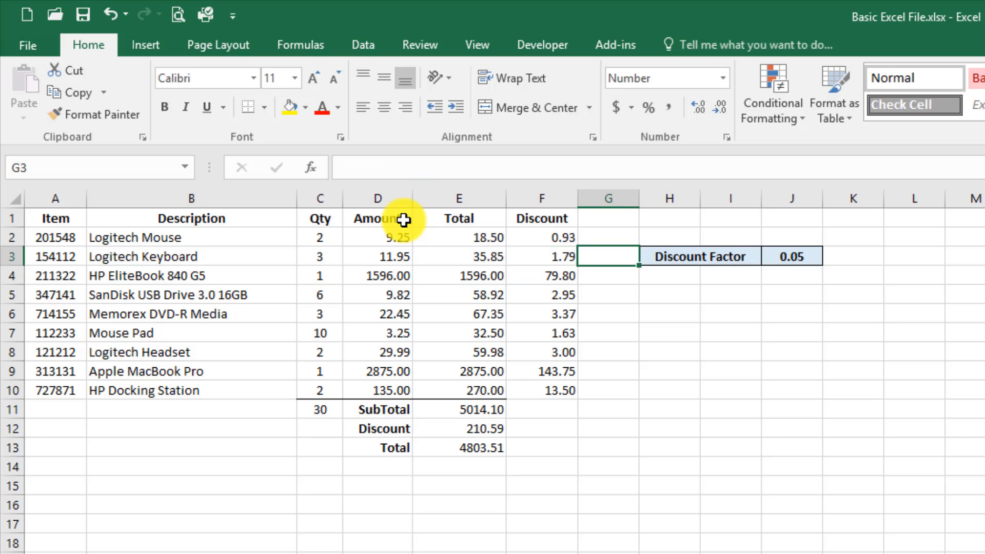
pyautogui.press('Right')
pyautogui.press('Right')
pyautogui.write('0.04')
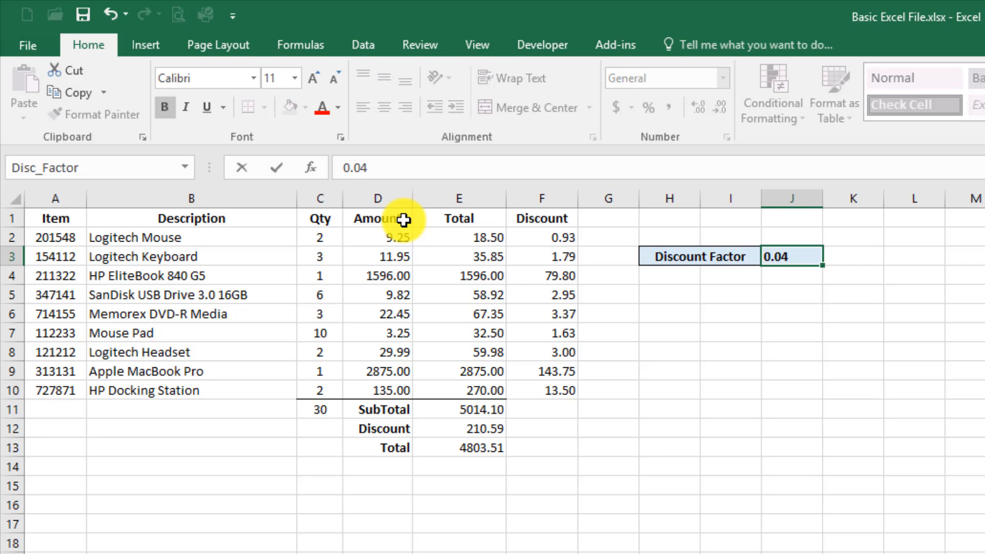
pyautogui.press('Tab')
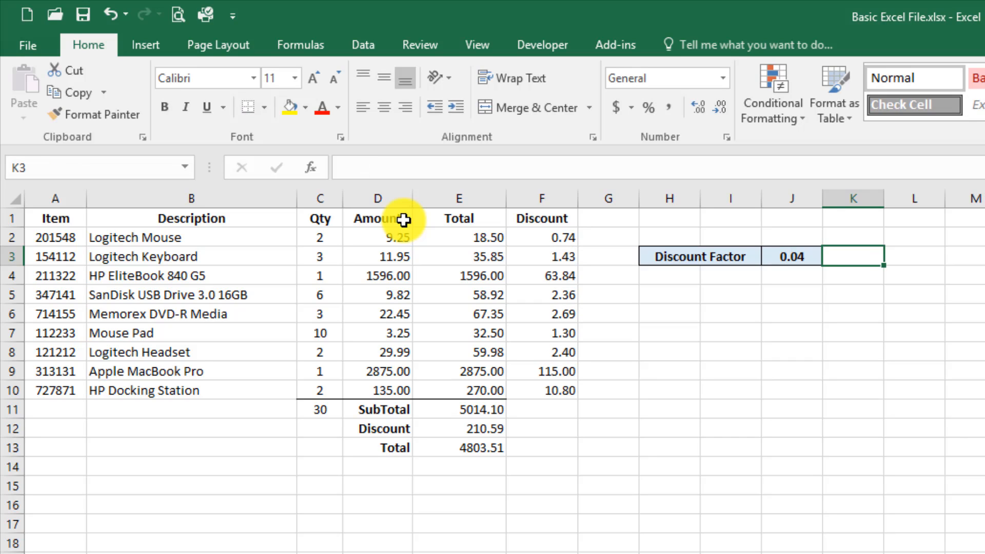
pyautogui.press('Left')
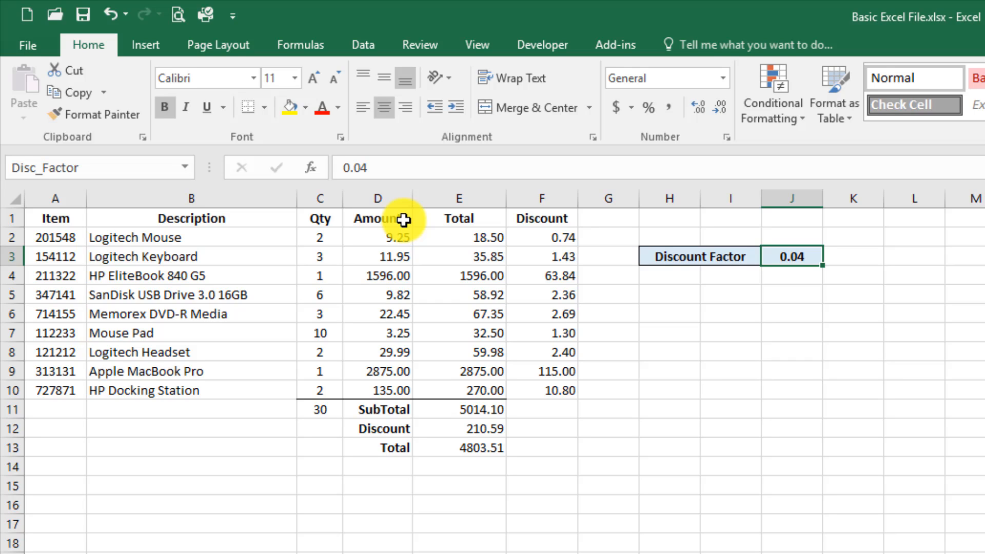
pyautogui.press('Down')
pyautogui.press('Down')
pyautogui.press('Left')
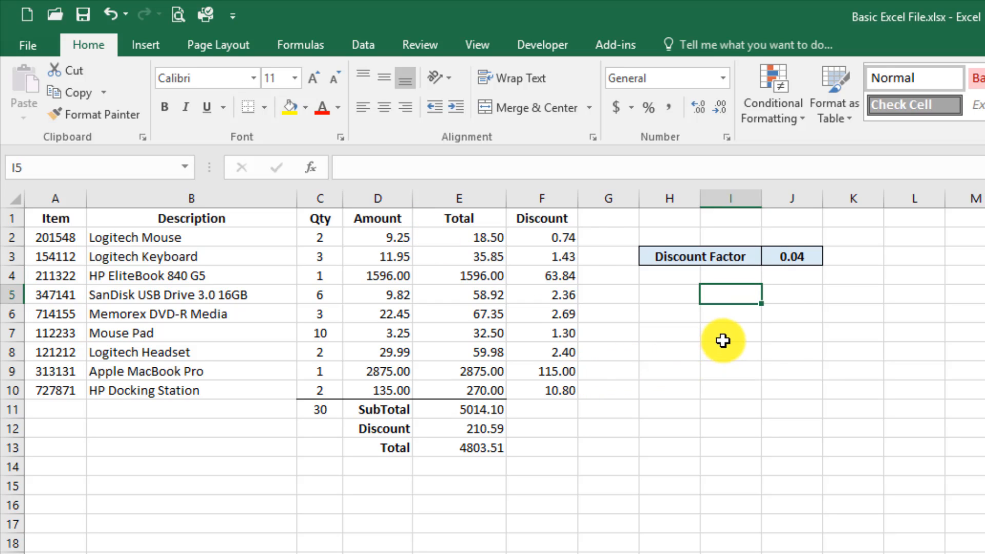
pyautogui.click(184, 167)
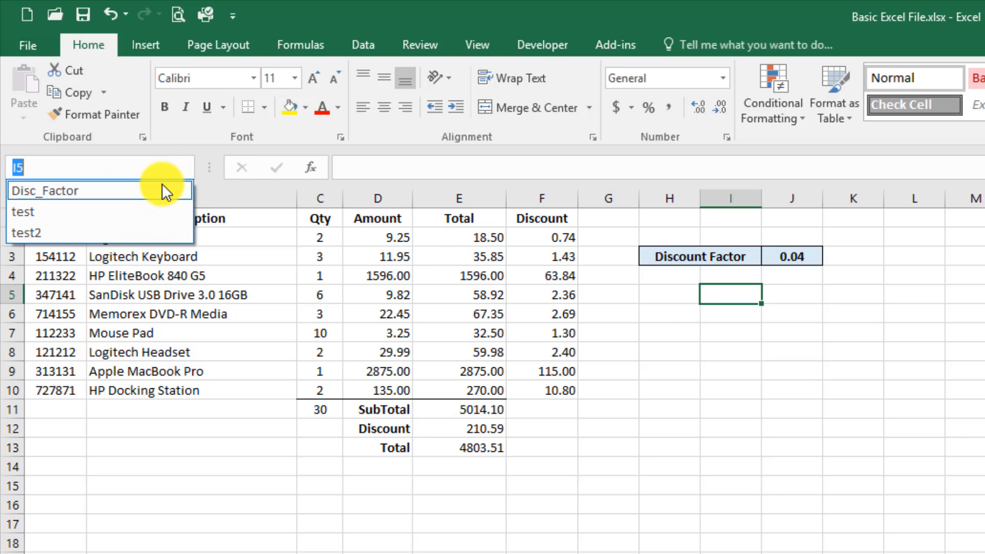
pyautogui.click(168, 172)
pyautogui.click(711, 295)
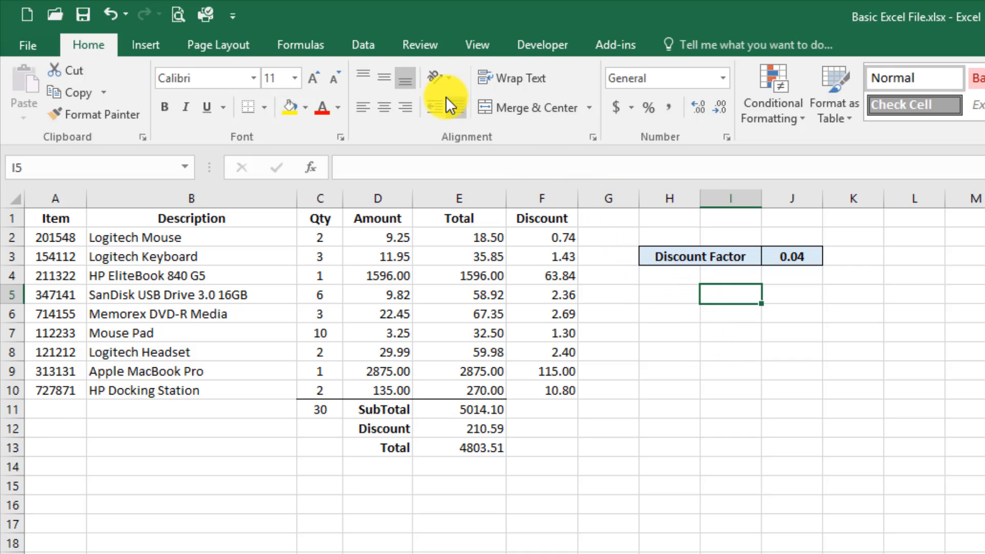
# Step: Delete the defined names test and test2 from the workbook with the Name Manager
pyautogui.click(308, 48)
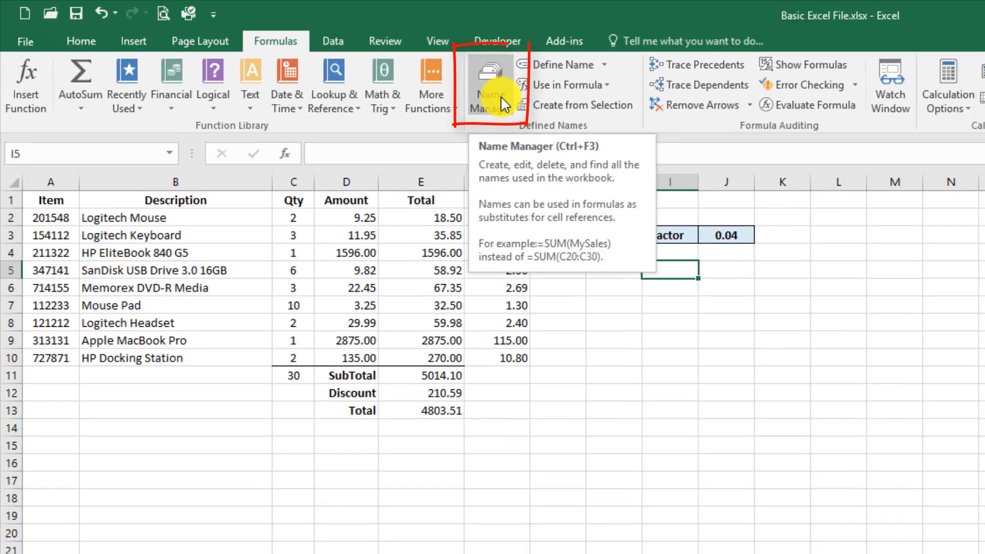
pyautogui.click(544, 104)
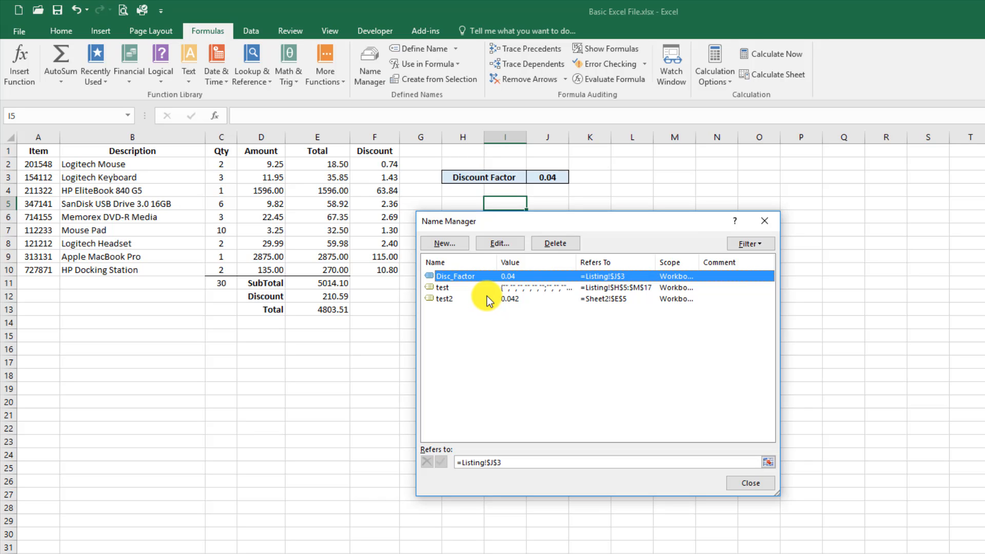
pyautogui.click(443, 290)
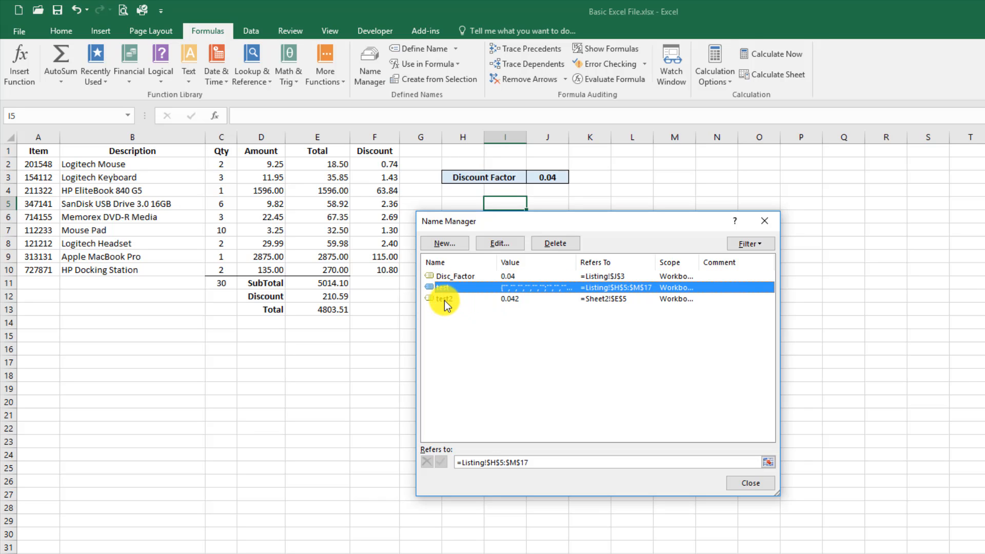
pyautogui.click(444, 300)
pyautogui.click(449, 288)
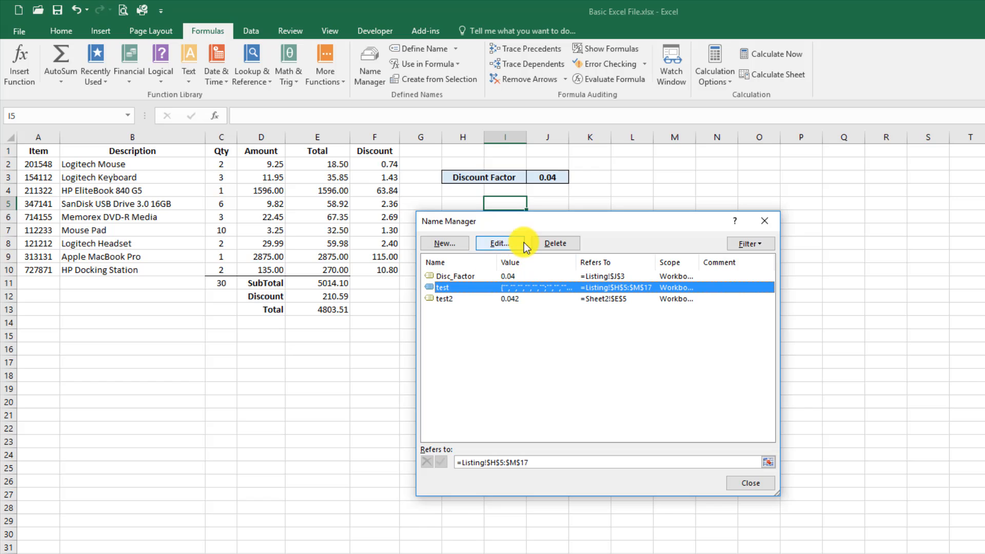
pyautogui.click(547, 244)
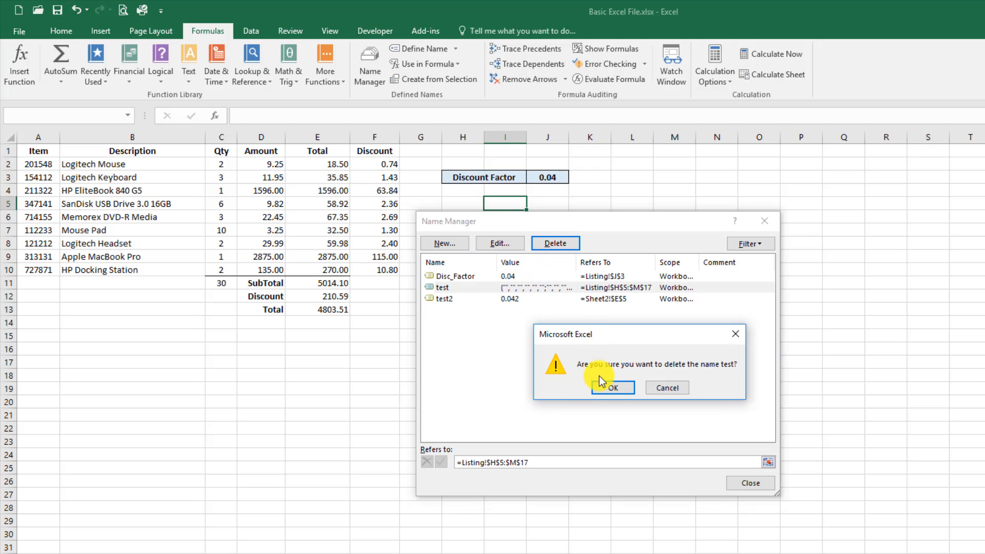
pyautogui.click(604, 388)
pyautogui.click(485, 287)
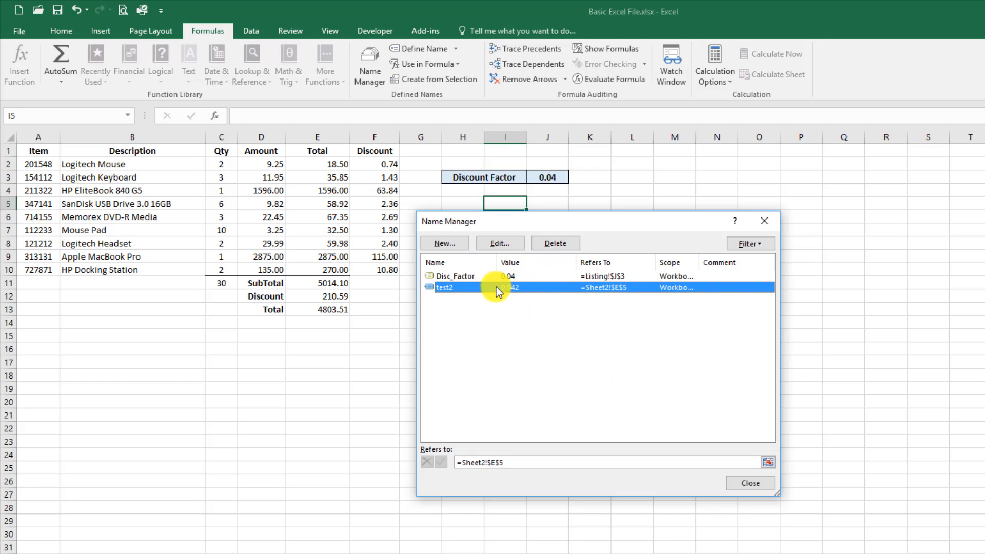
pyautogui.click(554, 243)
pyautogui.click(602, 389)
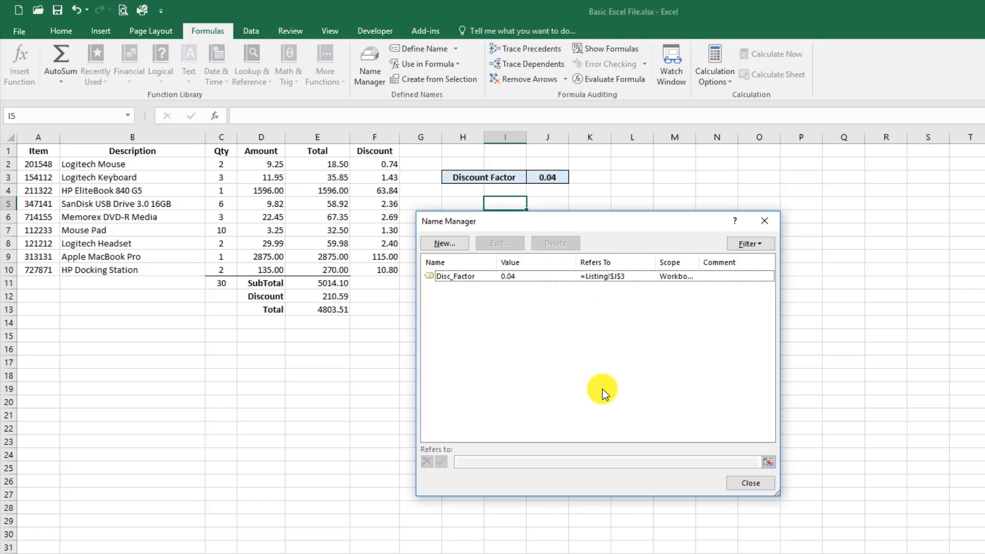
# Step: Change the reference of the defined name Disc_Factor to =Listing!$J$5, and select cell J5 to check its name
pyautogui.click(506, 277)
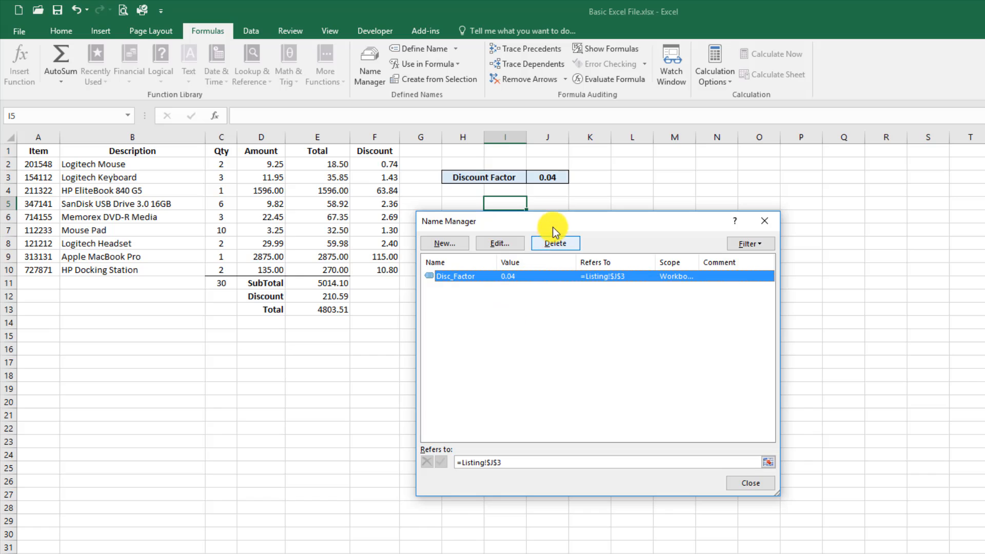
pyautogui.moveTo(554, 227); pyautogui.dragTo(557, 244)
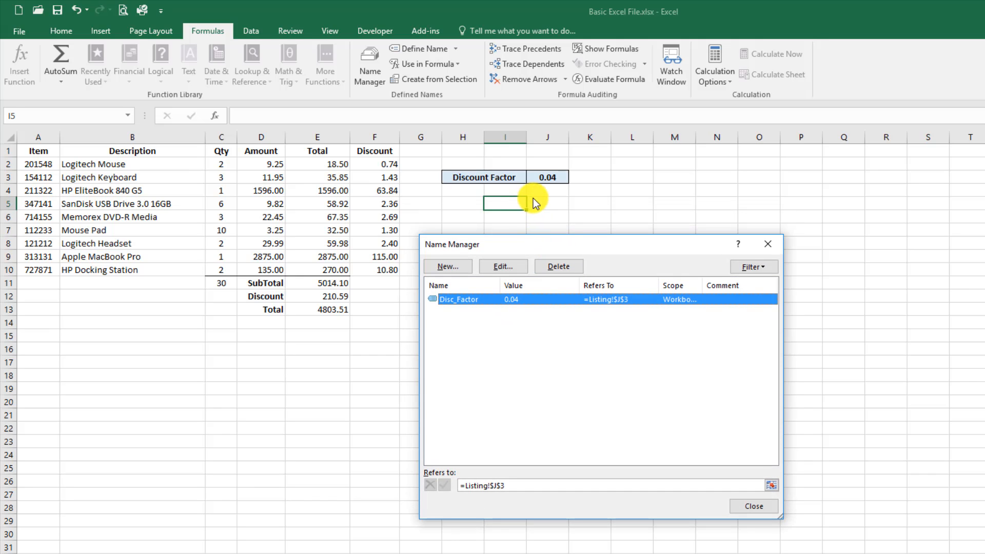
pyautogui.click(505, 485)
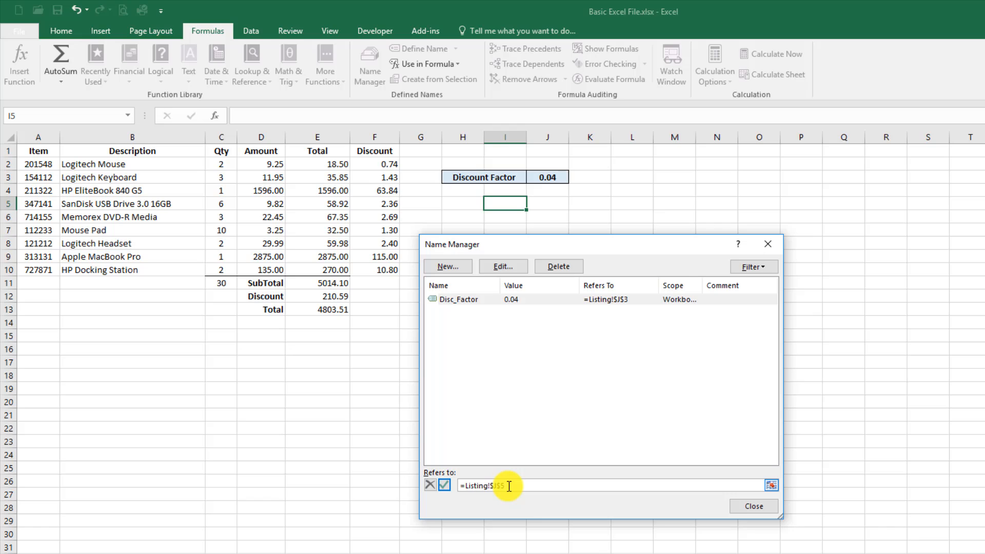
pyautogui.write('5')
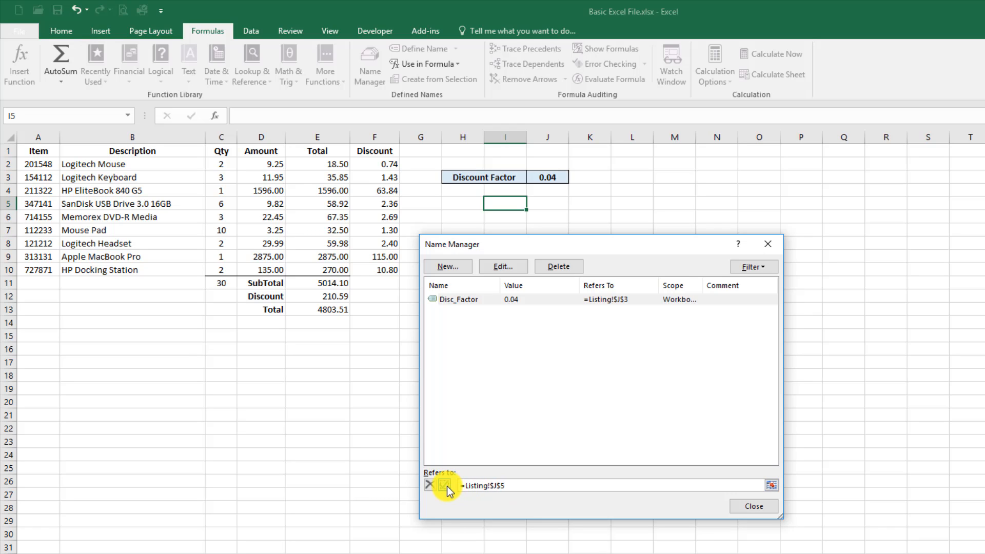
pyautogui.click(446, 486)
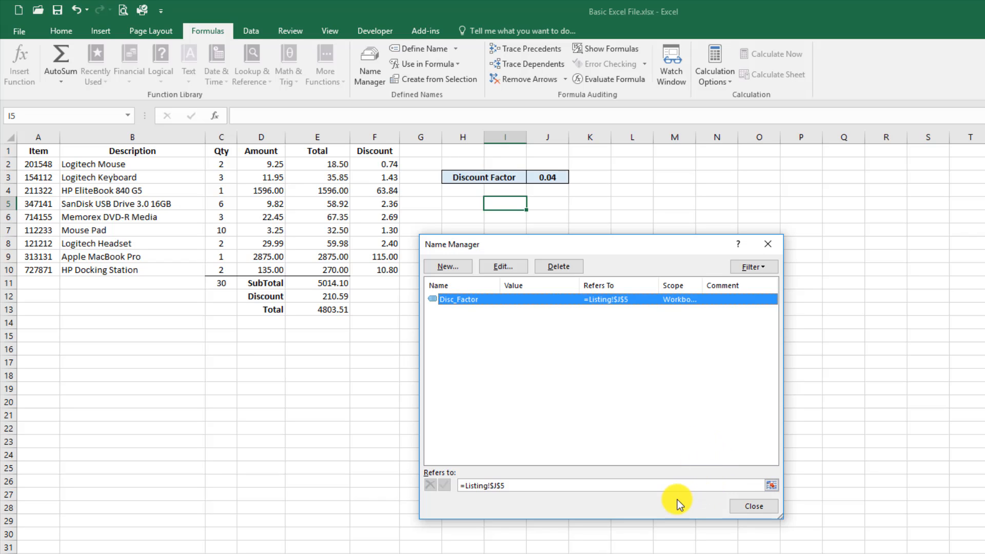
pyautogui.click(739, 505)
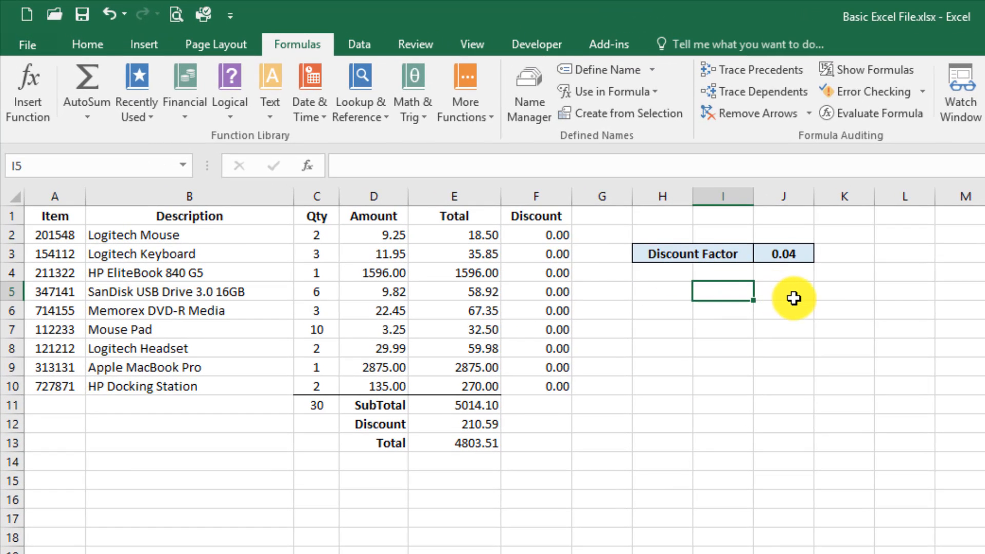
pyautogui.click(794, 298)
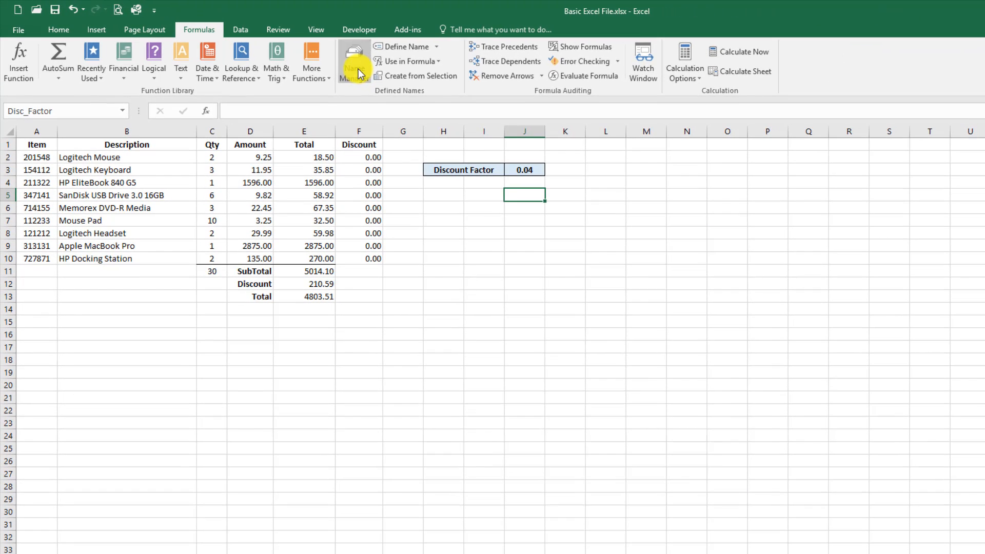
# Step: Edit the name Disc_Factor to refer to =Listing!$J$3 by picking the discount factor cell on the sheet
pyautogui.click(358, 69)
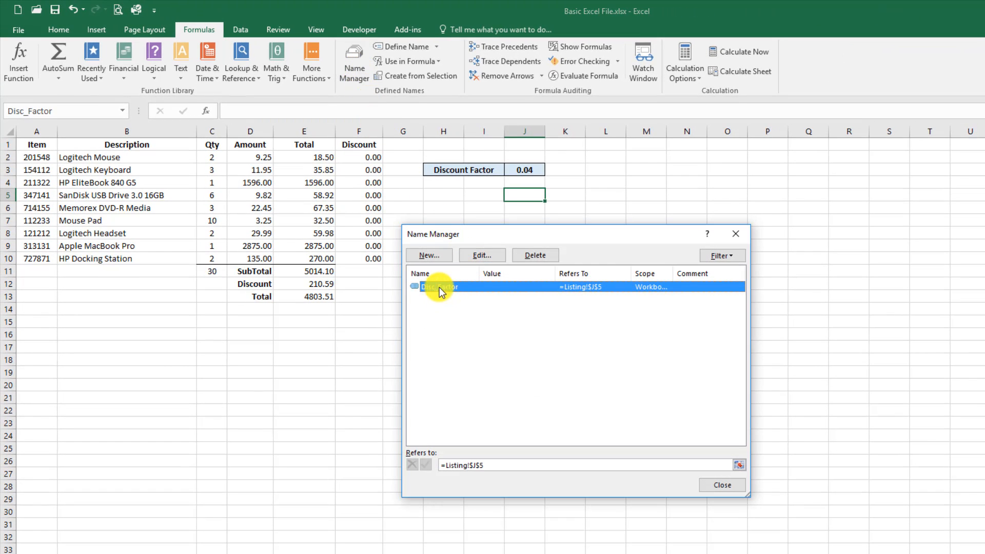
pyautogui.click(485, 255)
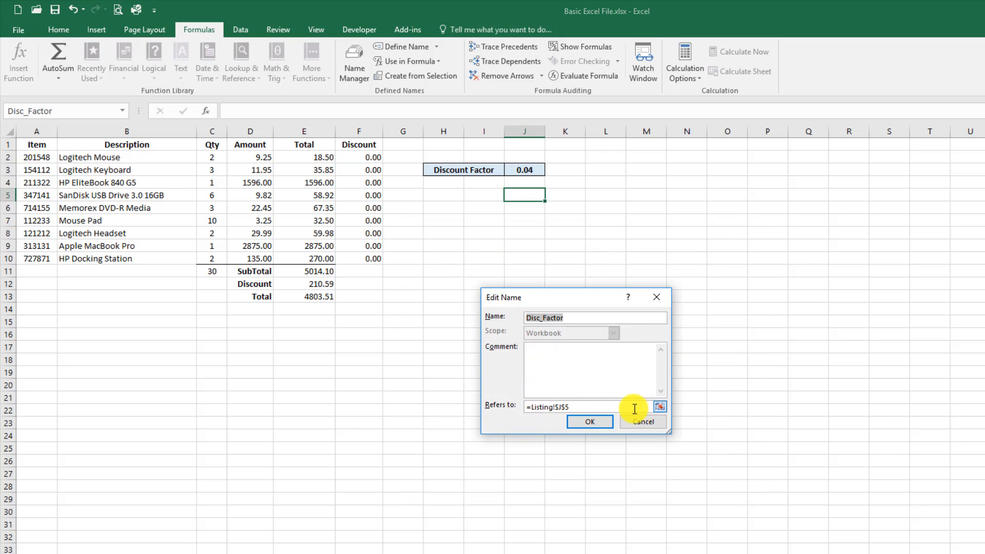
pyautogui.click(660, 408)
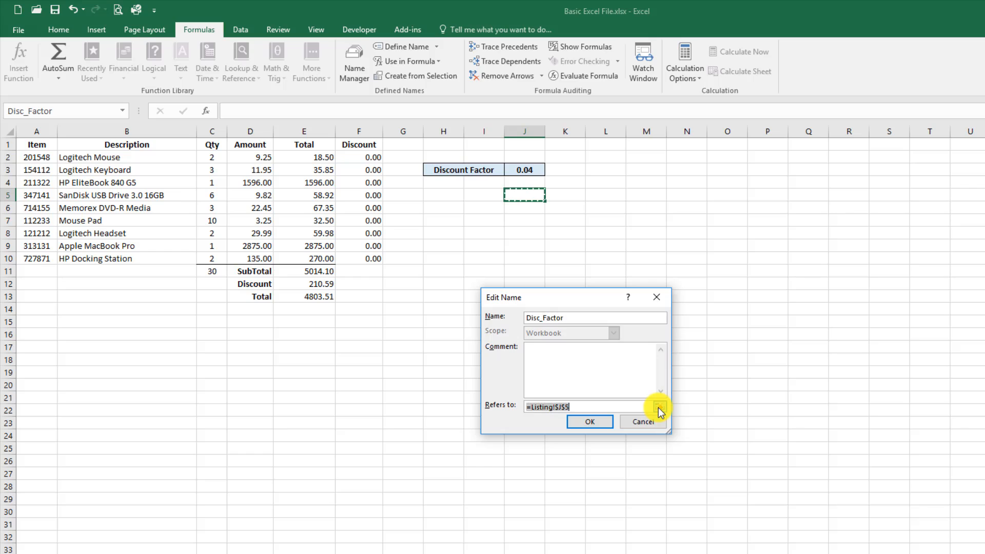
pyautogui.click(524, 169)
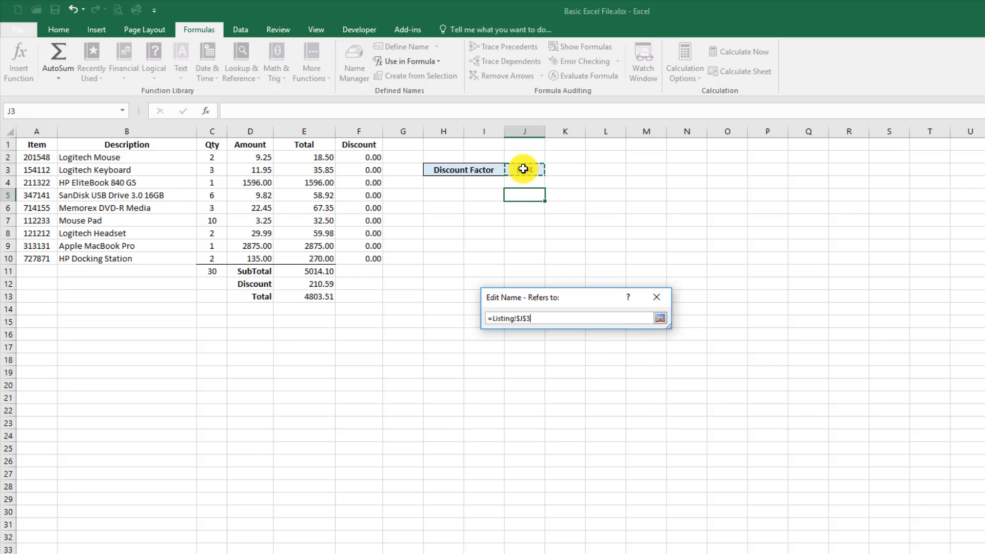
pyautogui.click(659, 318)
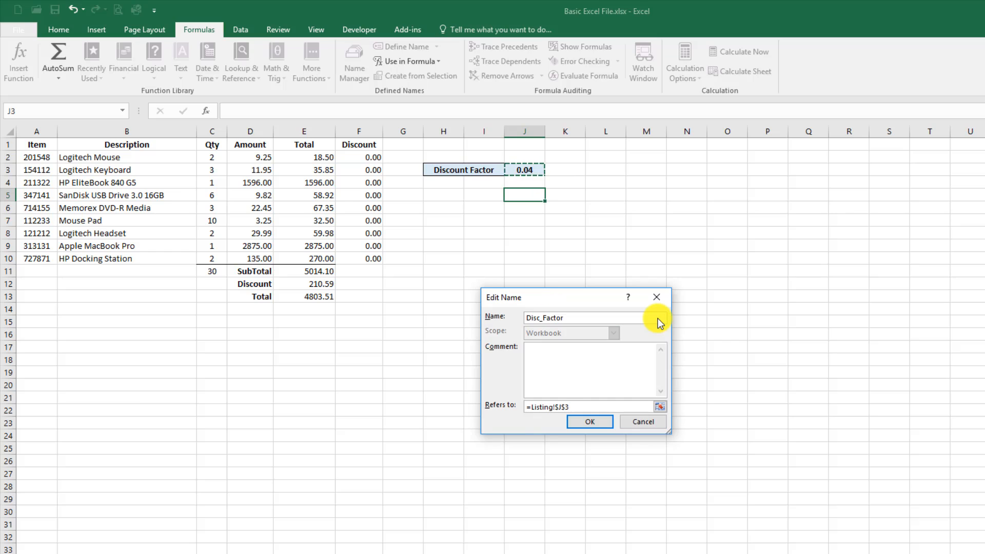
pyautogui.click(589, 422)
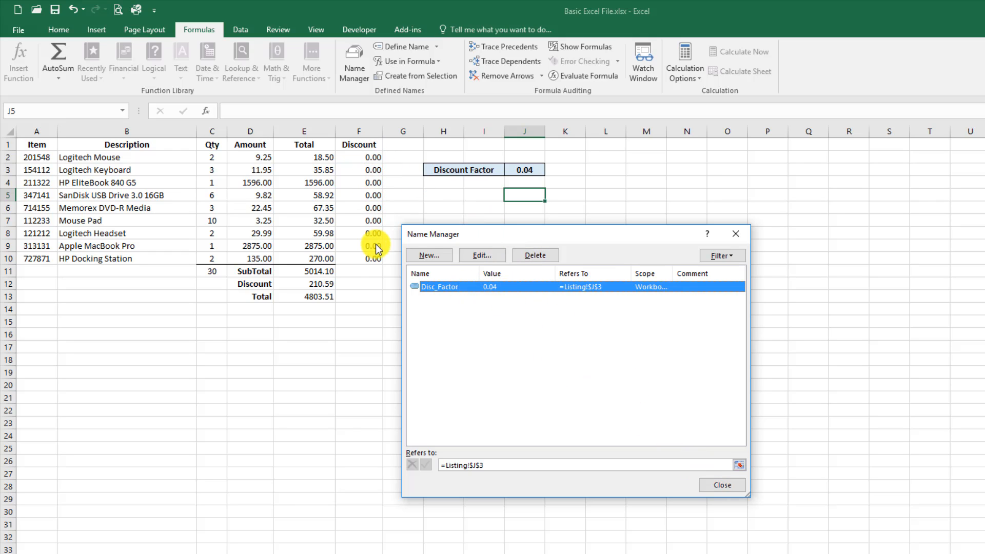
pyautogui.click(718, 487)
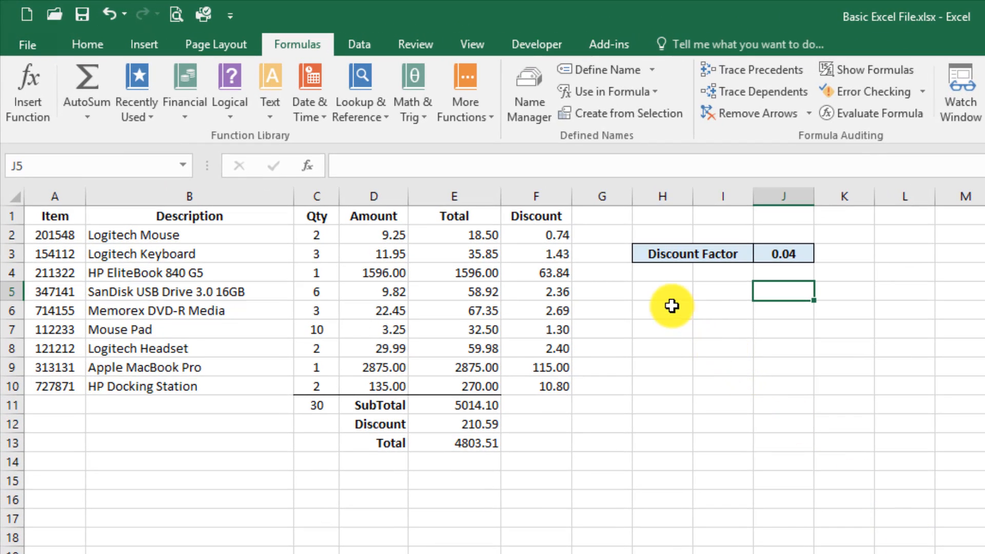
pyautogui.click(661, 310)
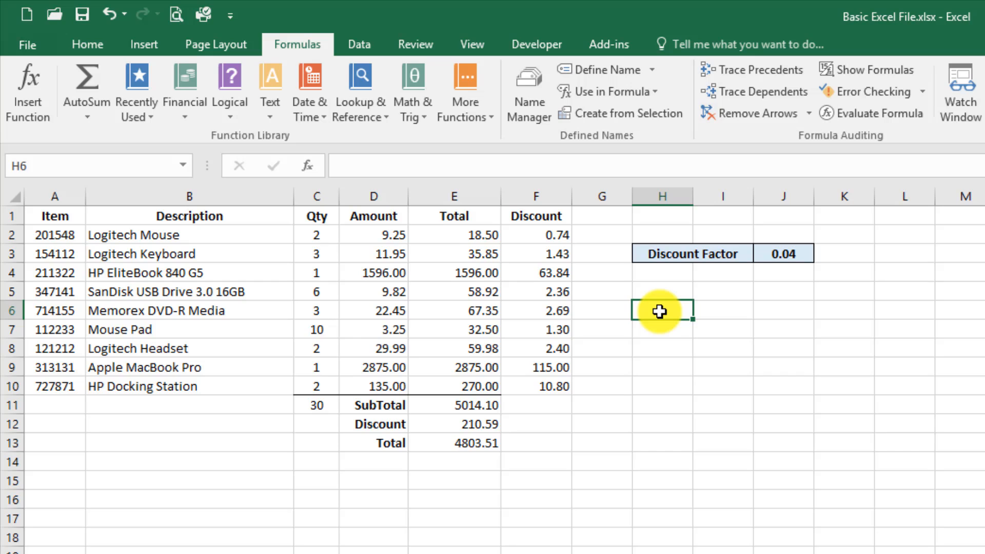
pyautogui.click(78, 39)
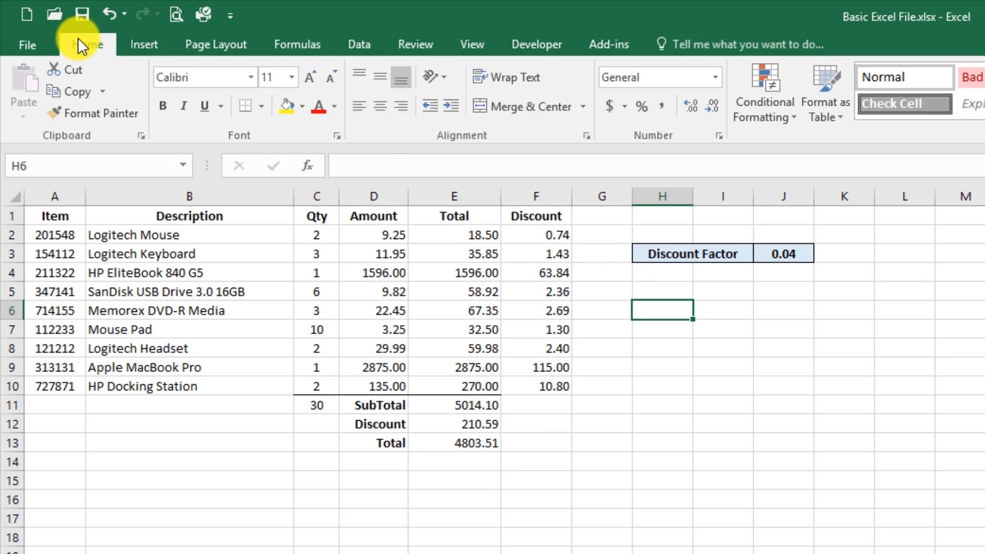